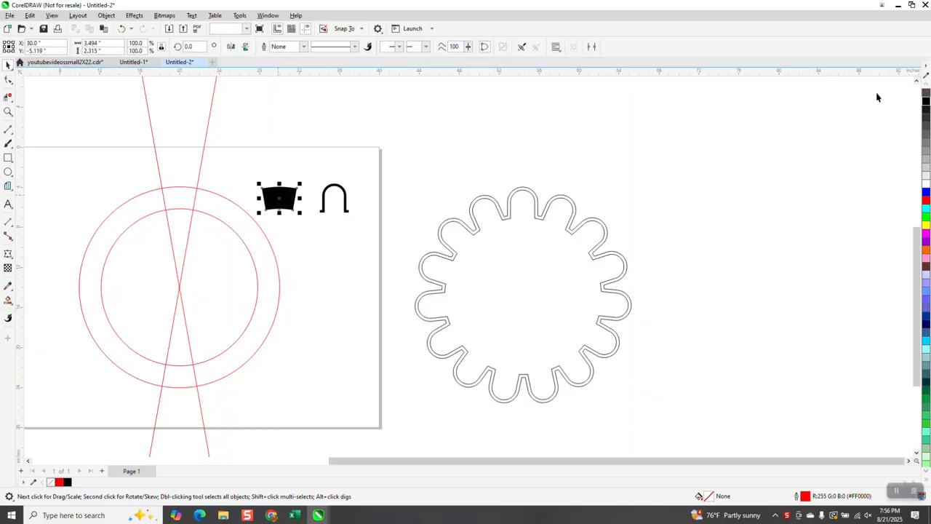
# Remove the fill of the black wedge shape and give it a black outline.
pyautogui.click(927, 94)
pyautogui.rightClick(927, 104)
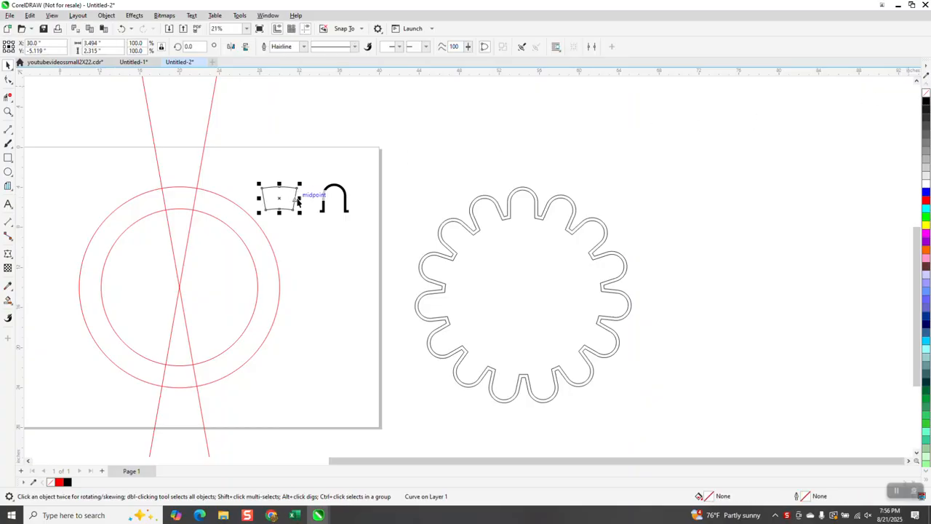
# Distort the black arch with an envelope created from the outlined wedge shape.
pyautogui.click(346, 205)
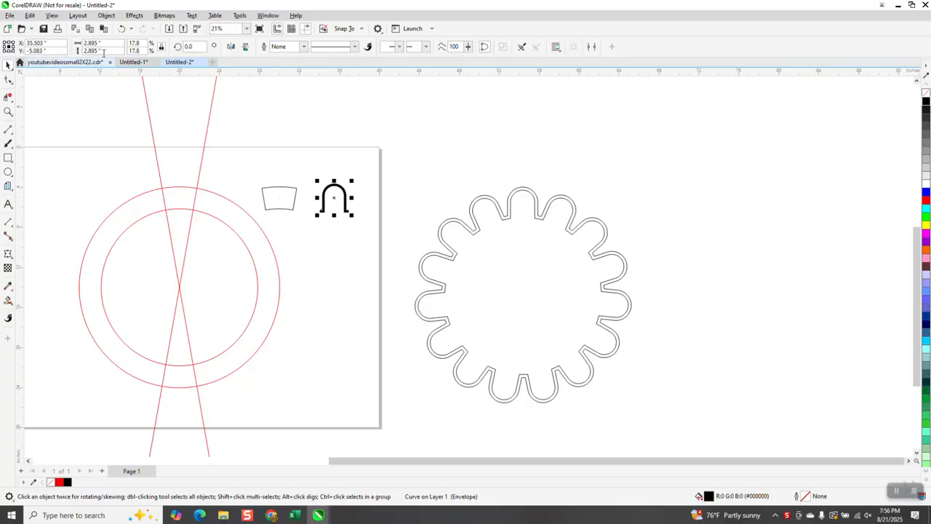
pyautogui.click(134, 18)
pyautogui.click(147, 248)
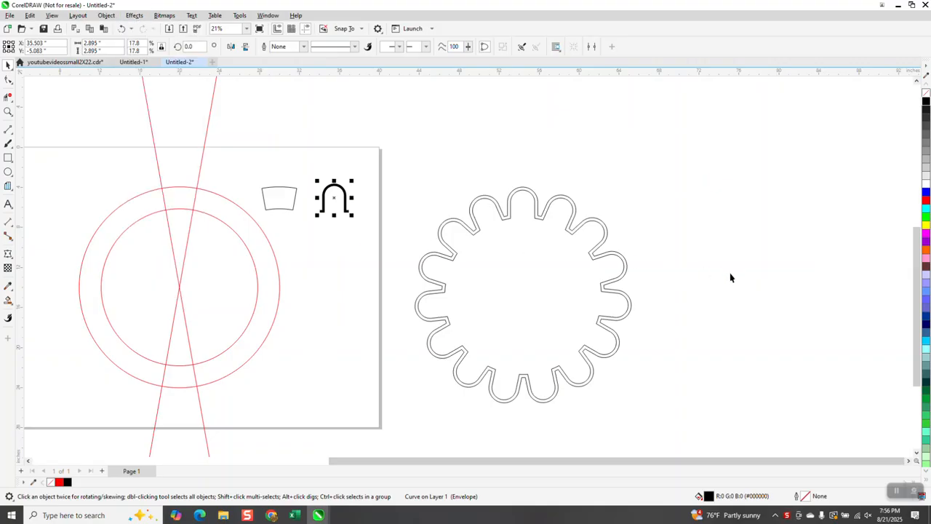
pyautogui.click(793, 247)
pyautogui.click(198, 203)
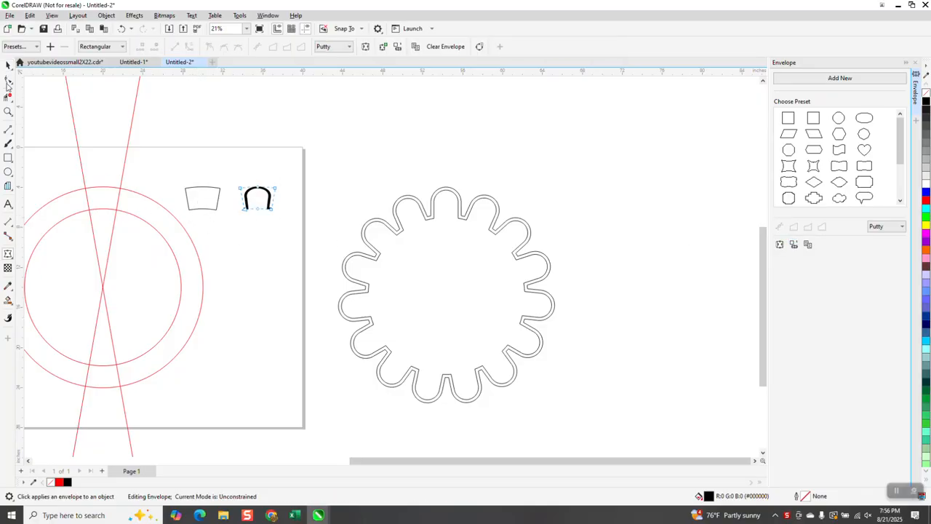
pyautogui.click(8, 65)
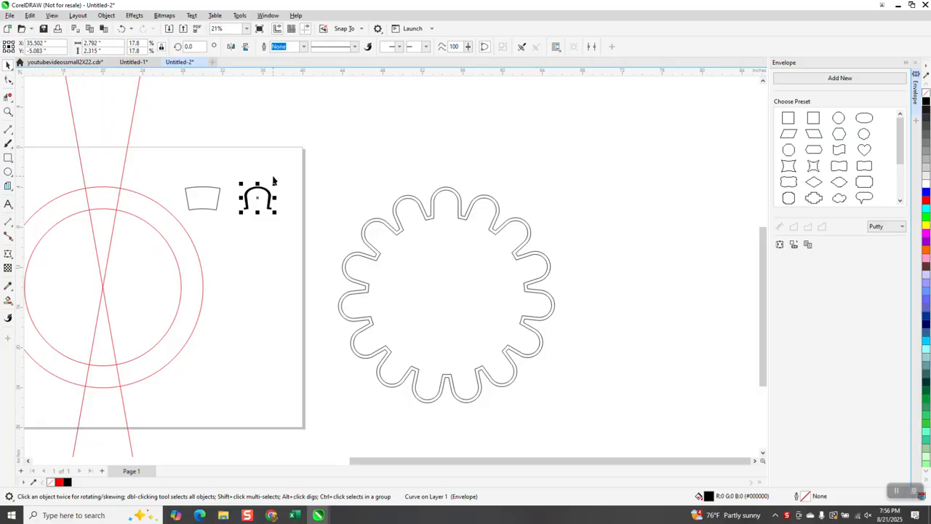
# Centre the enveloped arch horizontally and vertically on the wedge.
pyautogui.keyDown('shift'); pyautogui.click(206, 202); pyautogui.keyUp('shift')
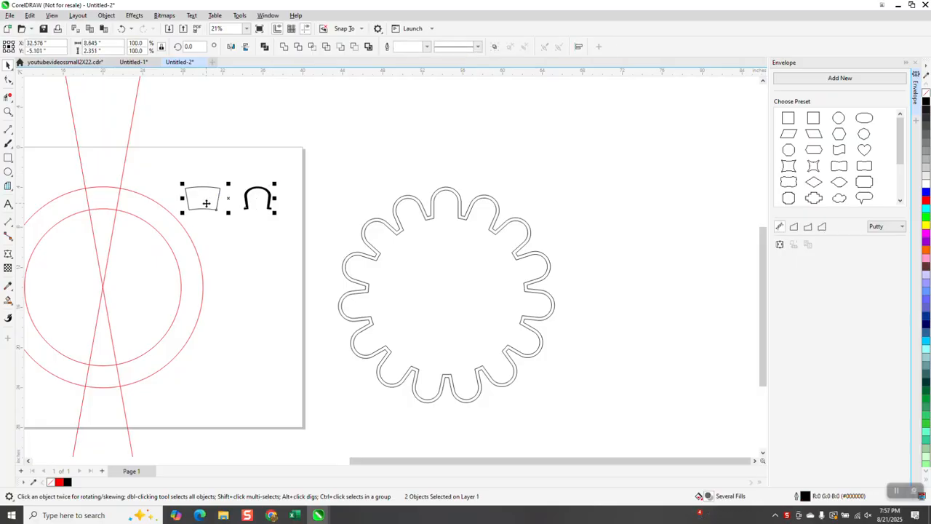
pyautogui.press('e')
pyautogui.press('c')
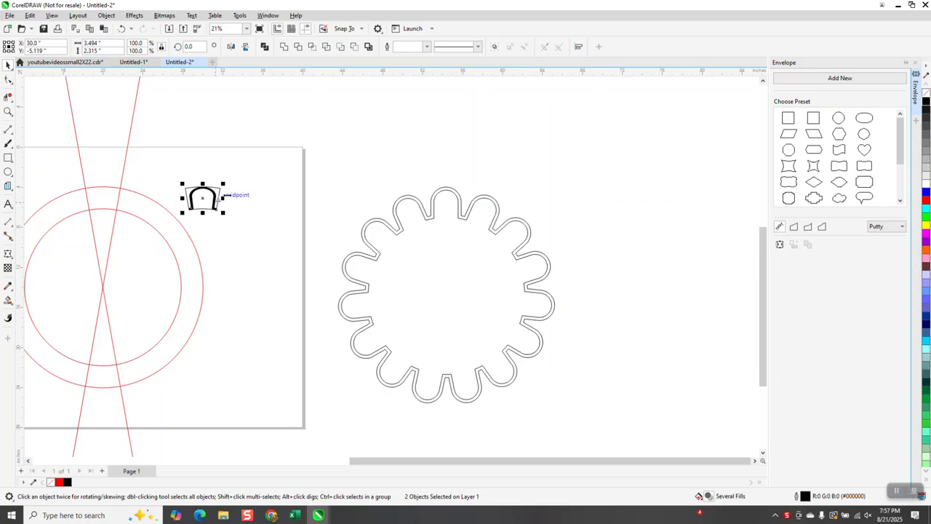
pyautogui.click(236, 202)
pyautogui.click(216, 201)
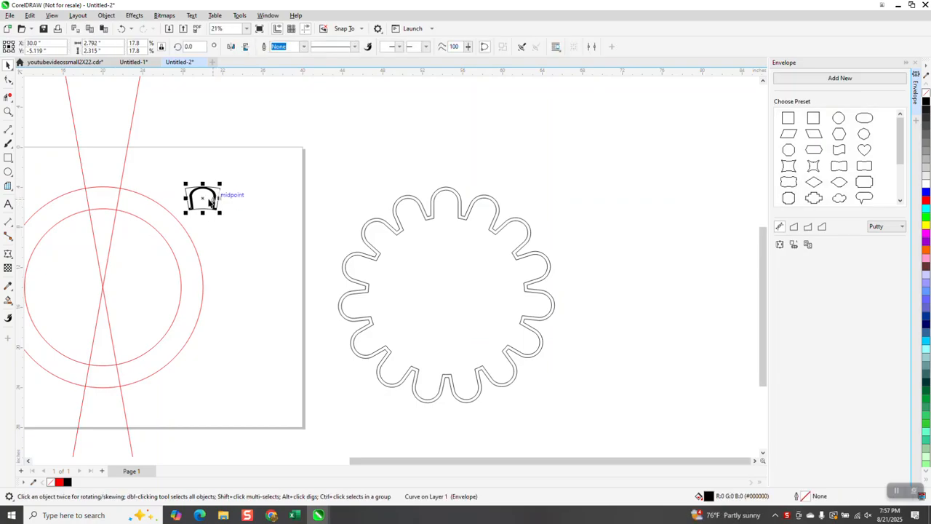
# Undo the arch's alignment and its envelope distortion.
pyautogui.hotkey('ctrl', 'z')
pyautogui.scroll(-1, 234, 210)
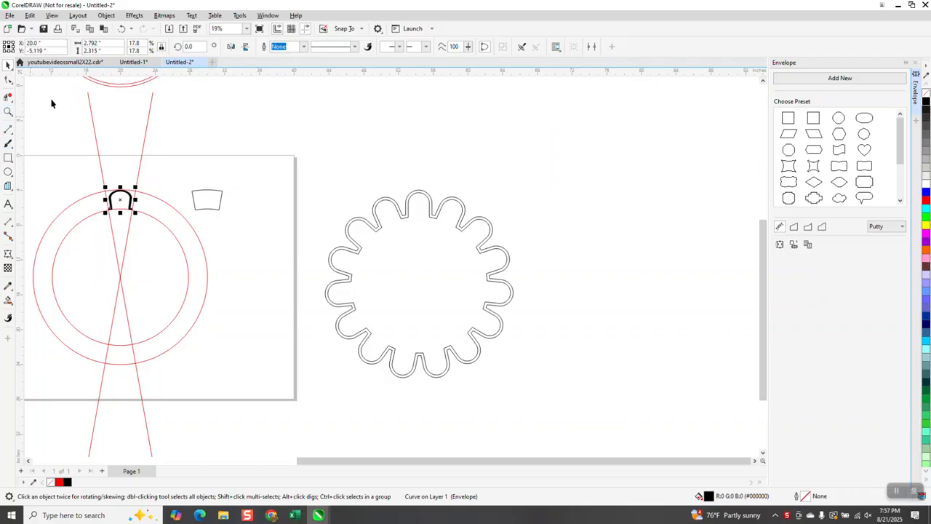
pyautogui.click(123, 29)
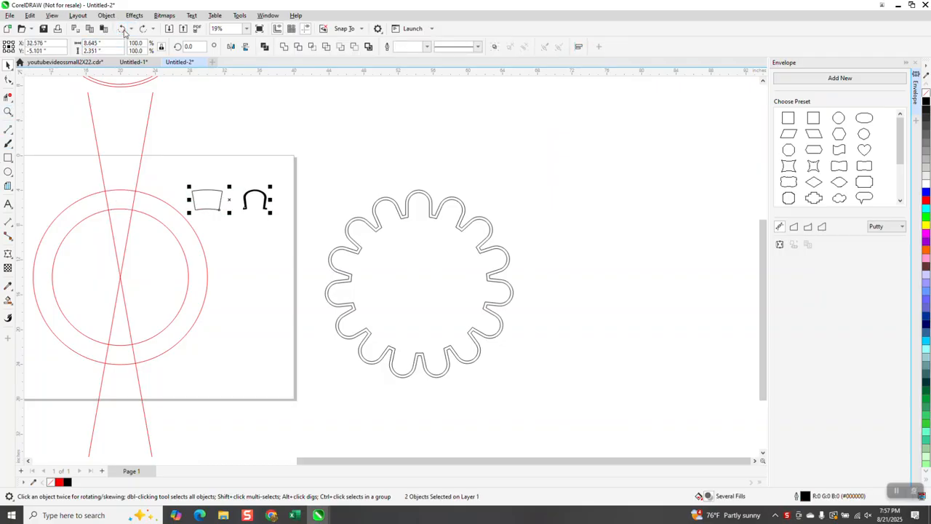
# Move the arch and the wedge off the page, beyond the scalloped ring.
pyautogui.click(253, 204)
pyautogui.moveTo(254, 204); pyautogui.dragTo(255, 172)
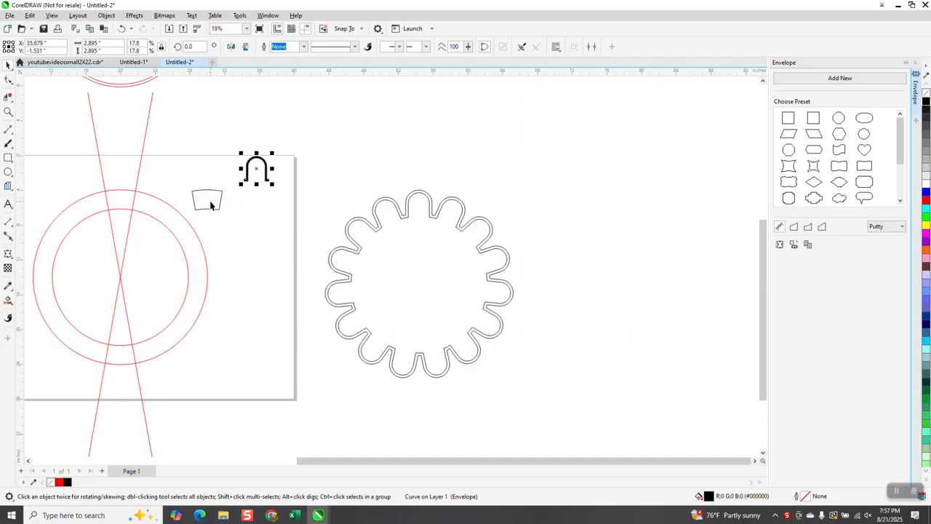
pyautogui.scroll(-3, 268, 240)
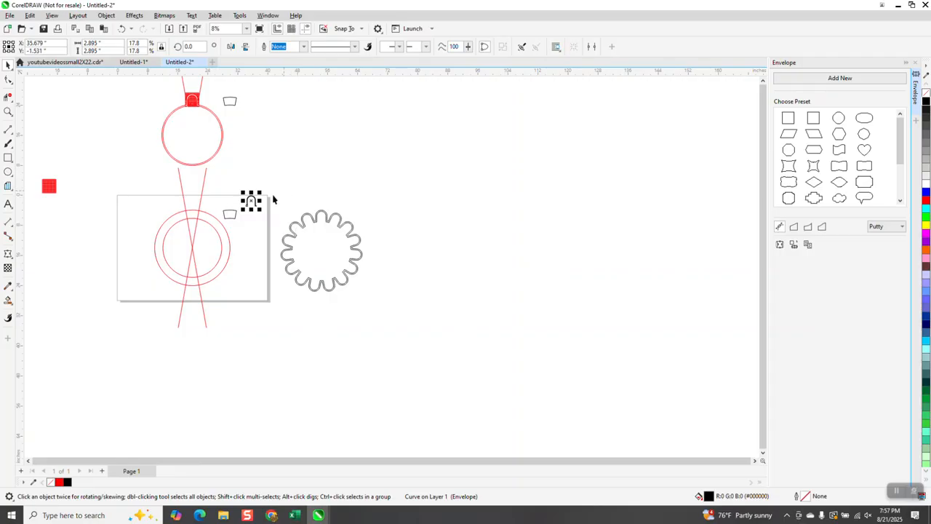
pyautogui.keyDown('shift'); pyautogui.click(230, 218); pyautogui.keyUp('shift')
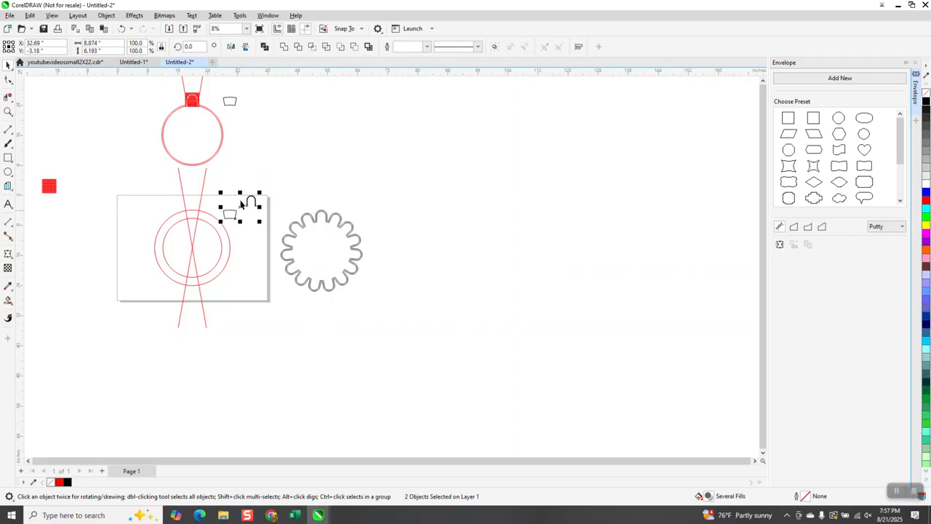
pyautogui.moveTo(251, 203); pyautogui.dragTo(454, 175)
# Centre the red grid on the page and move it straight up between the two lines, over both circles' upper arcs.
pyautogui.moveTo(47, 187); pyautogui.dragTo(108, 195)
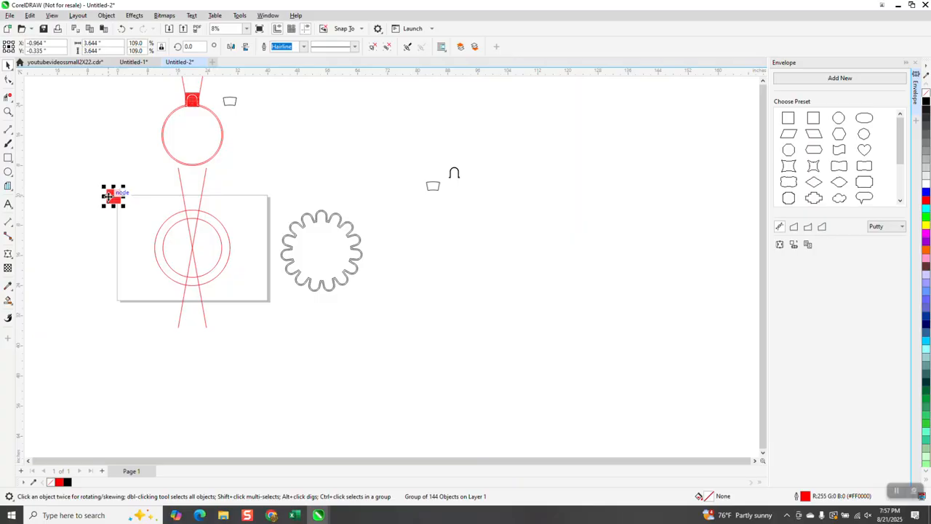
pyautogui.press('p')
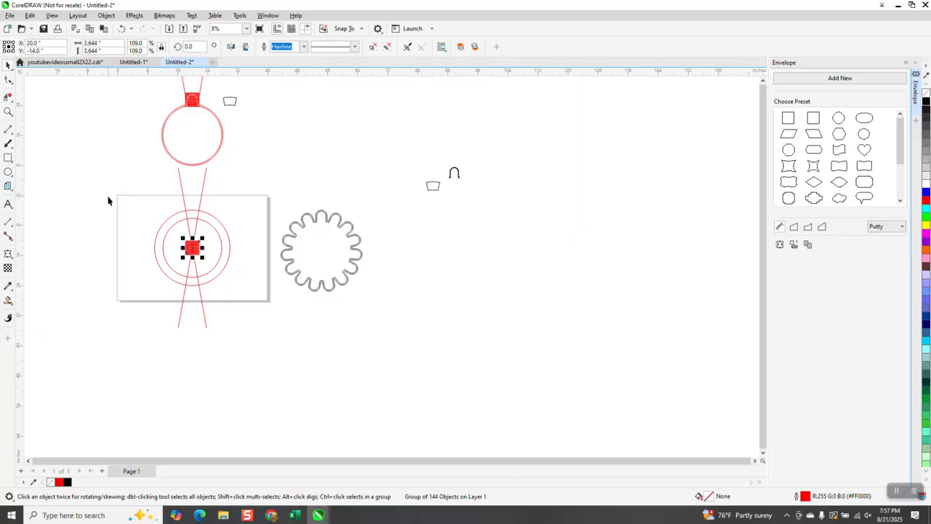
pyautogui.click(7, 113)
pyautogui.moveTo(162, 182); pyautogui.dragTo(266, 322)
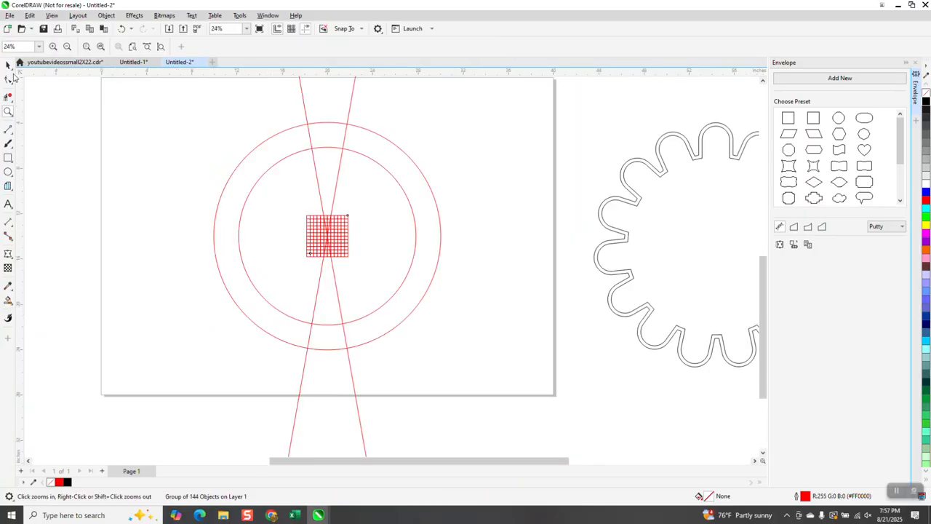
pyautogui.click(6, 65)
pyautogui.moveTo(329, 231); pyautogui.dragTo(330, 143)
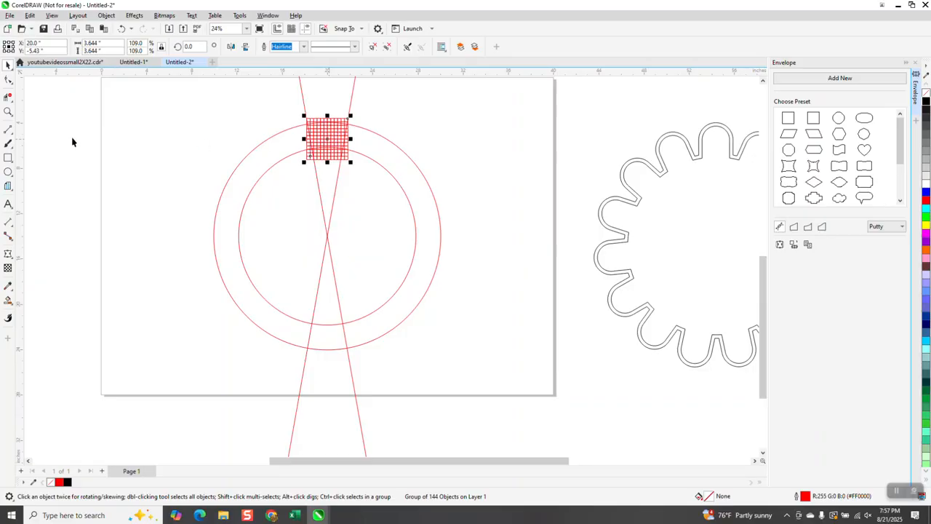
# Draw a circle about 3.27 in wide, centred horizontally on the page, and place it over the red grid.
pyautogui.click(7, 113)
pyautogui.moveTo(281, 114); pyautogui.dragTo(361, 166)
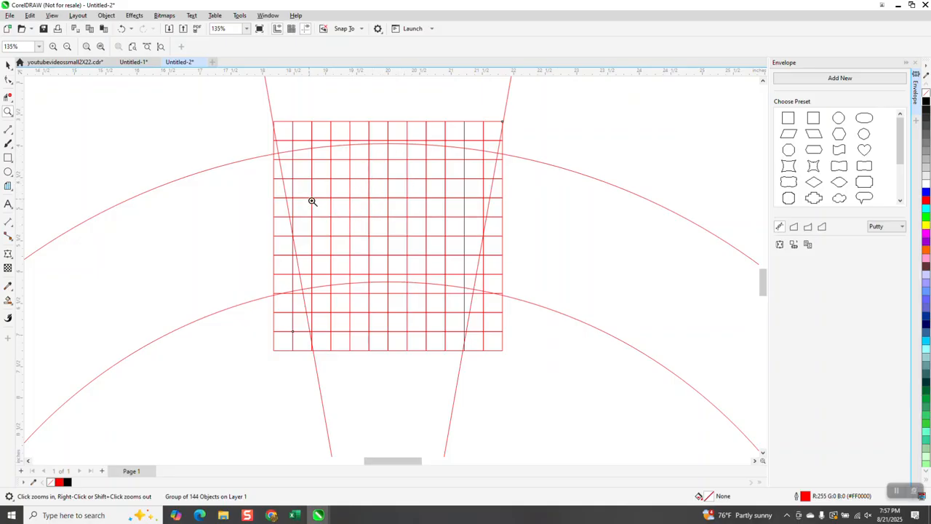
pyautogui.scroll(-1, 359, 203)
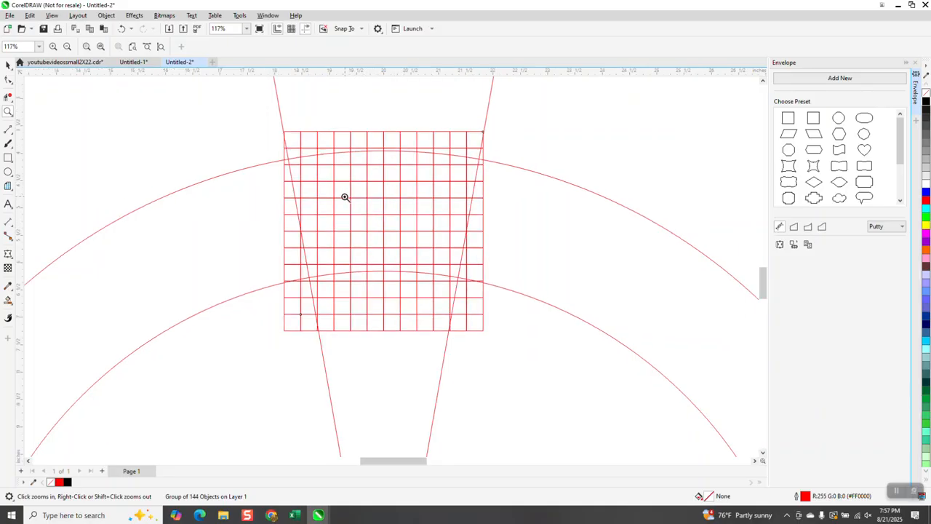
pyautogui.scroll(-1, 318, 186)
pyautogui.click(8, 64)
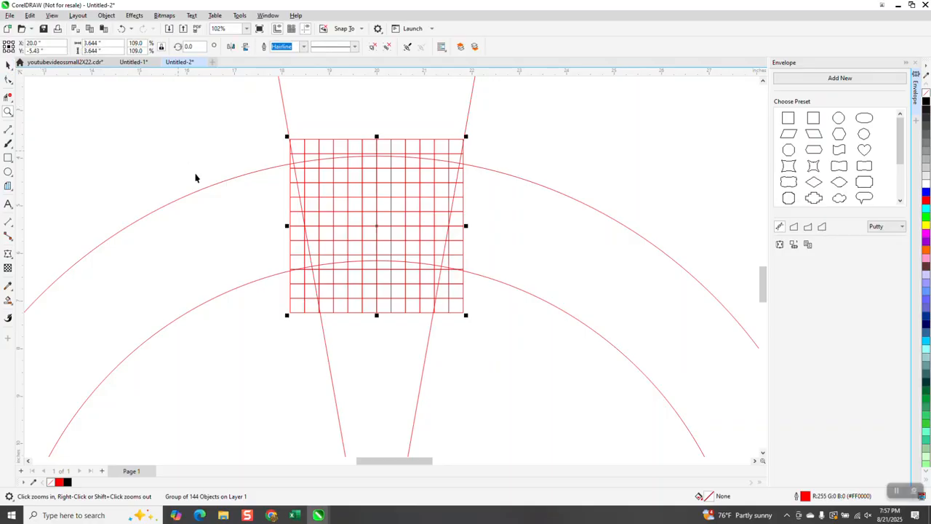
pyautogui.scroll(-3, 229, 251)
pyautogui.scroll(-4, 229, 251)
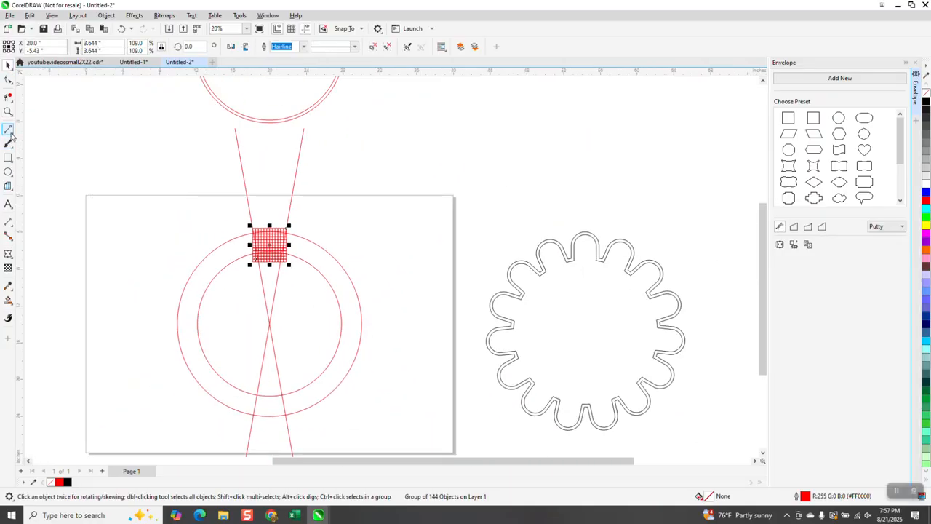
pyautogui.click(8, 172)
pyautogui.moveTo(185, 162); pyautogui.dragTo(153, 197)
pyautogui.press('p')
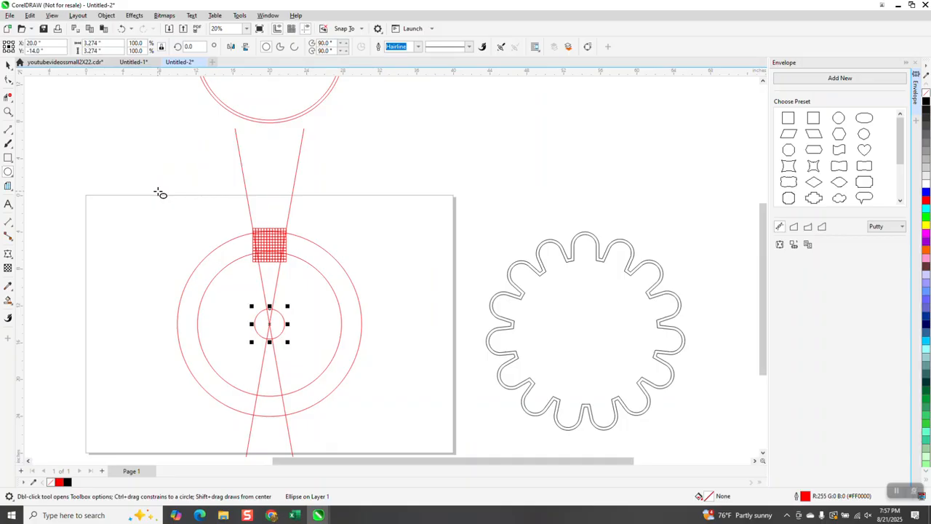
pyautogui.click(8, 65)
pyautogui.moveTo(270, 324); pyautogui.dragTo(269, 245)
# Measure the width across the eight middle grid squares with a parallel dimension.
pyautogui.click(8, 112)
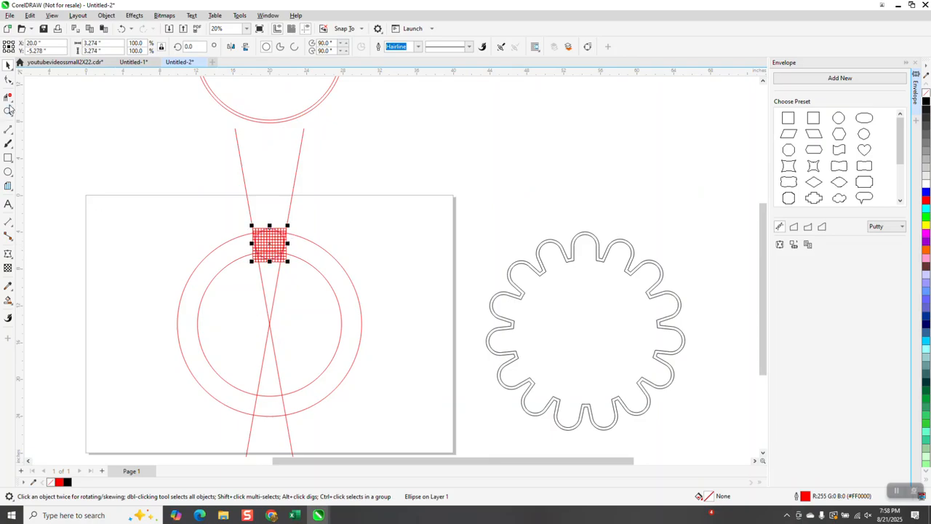
pyautogui.moveTo(223, 212); pyautogui.dragTo(329, 279)
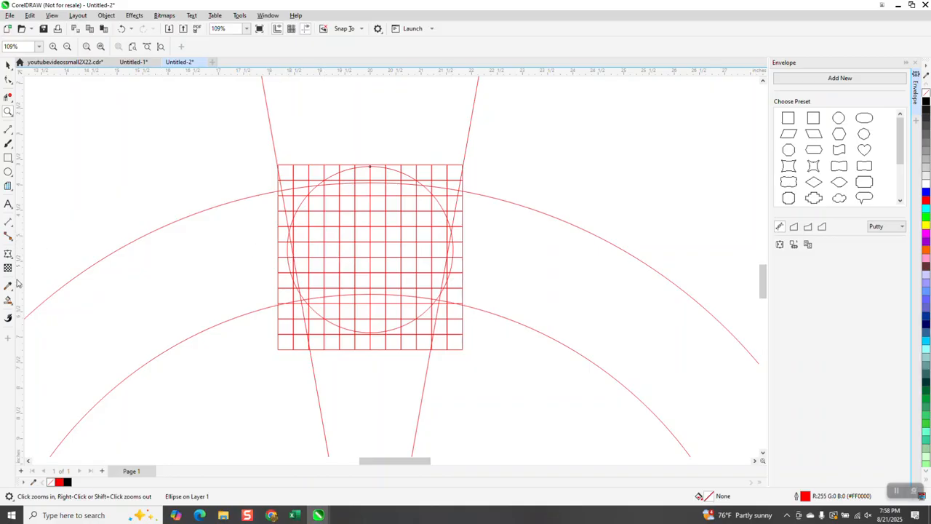
pyautogui.click(8, 221)
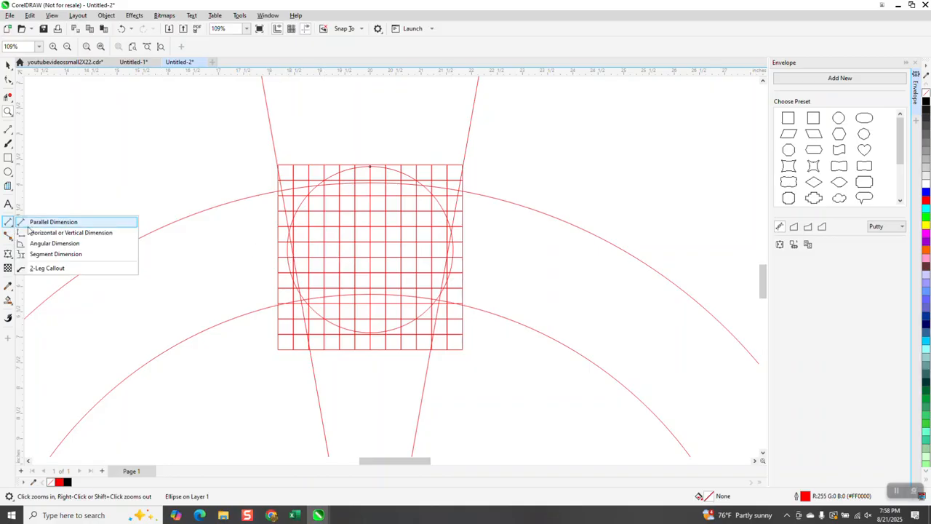
pyautogui.click(48, 223)
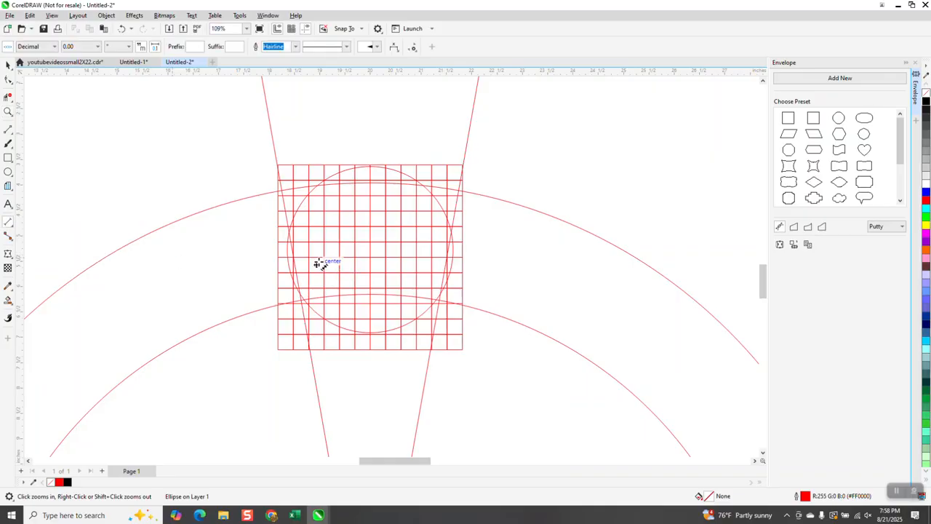
pyautogui.moveTo(311, 252); pyautogui.dragTo(432, 255)
pyautogui.click(431, 256)
pyautogui.click(8, 66)
pyautogui.click(88, 113)
# Set the diameter of the circle on the grid to 2.43 in.
pyautogui.click(392, 171)
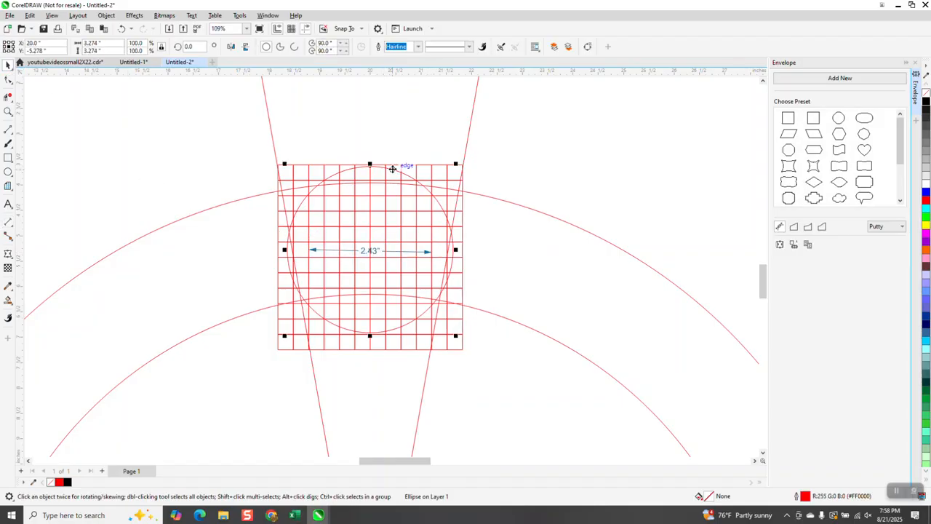
pyautogui.doubleClick(102, 43)
pyautogui.write('2')
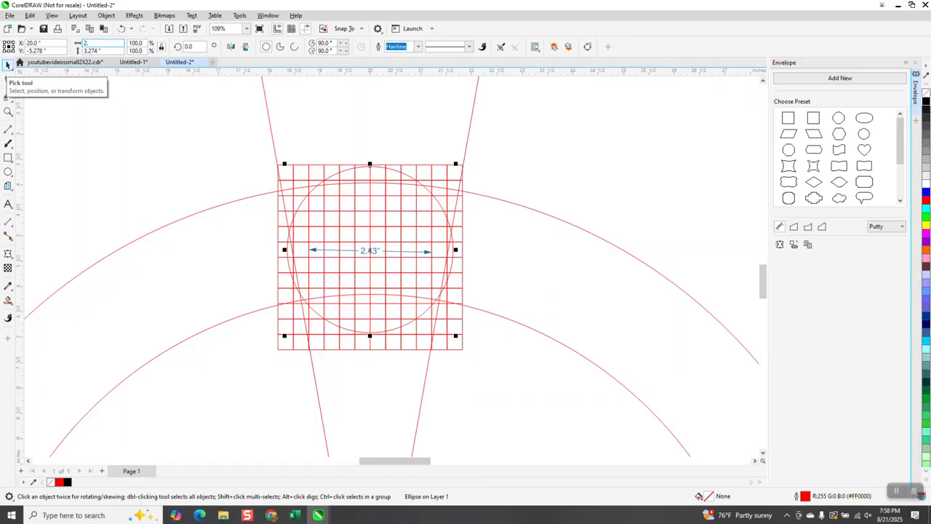
pyautogui.write('.43')
pyautogui.press('Return')
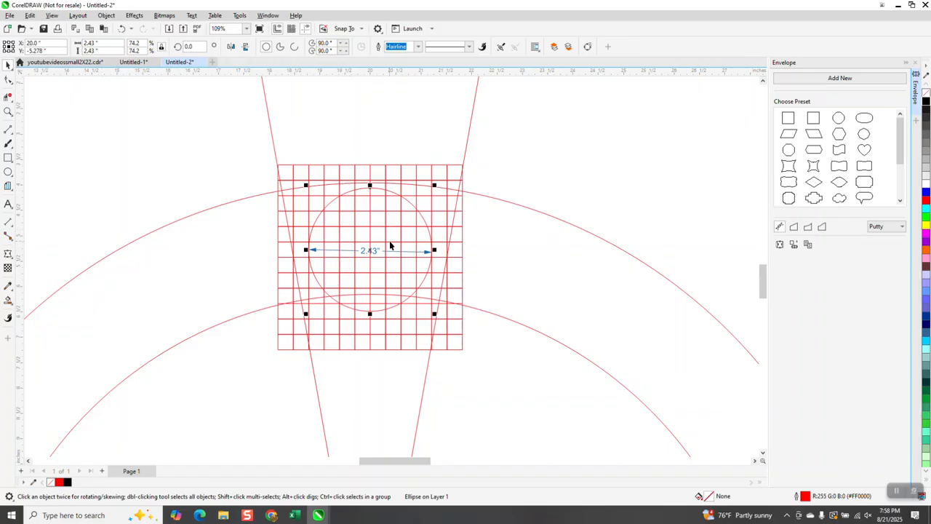
# Delete the dimension running across the circle.
pyautogui.click(535, 238)
pyautogui.click(375, 251)
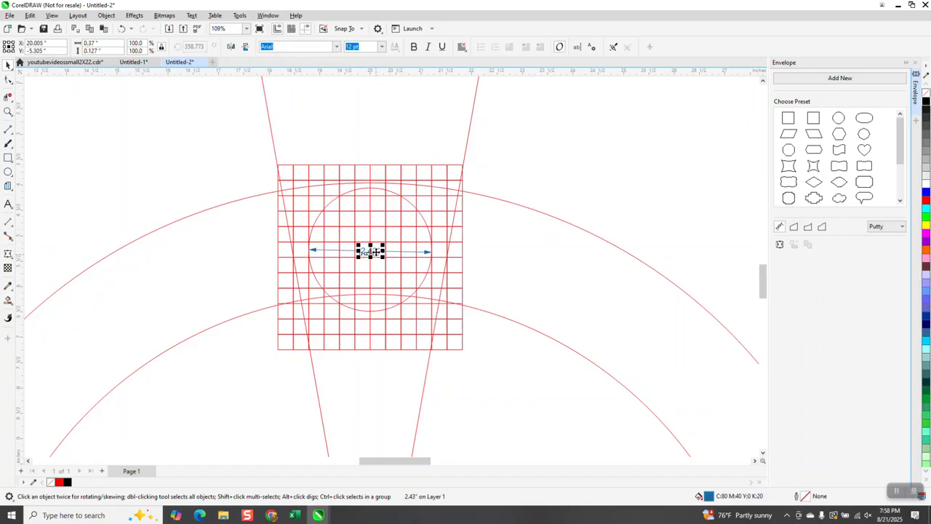
pyautogui.press('Delete')
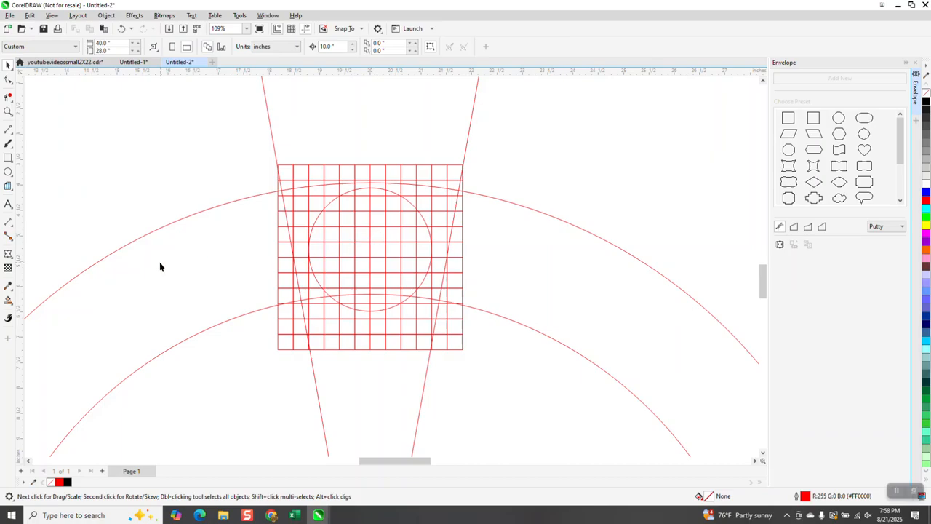
# Measure the width of a single grid square inside the circle with a parallel dimension.
pyautogui.click(8, 111)
pyautogui.moveTo(254, 209); pyautogui.dragTo(455, 343)
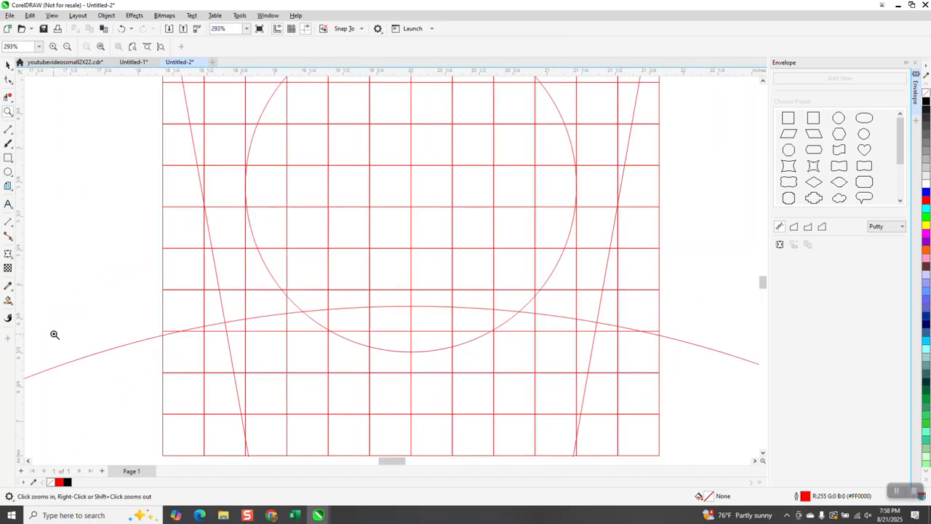
pyautogui.click(8, 222)
pyautogui.click(41, 223)
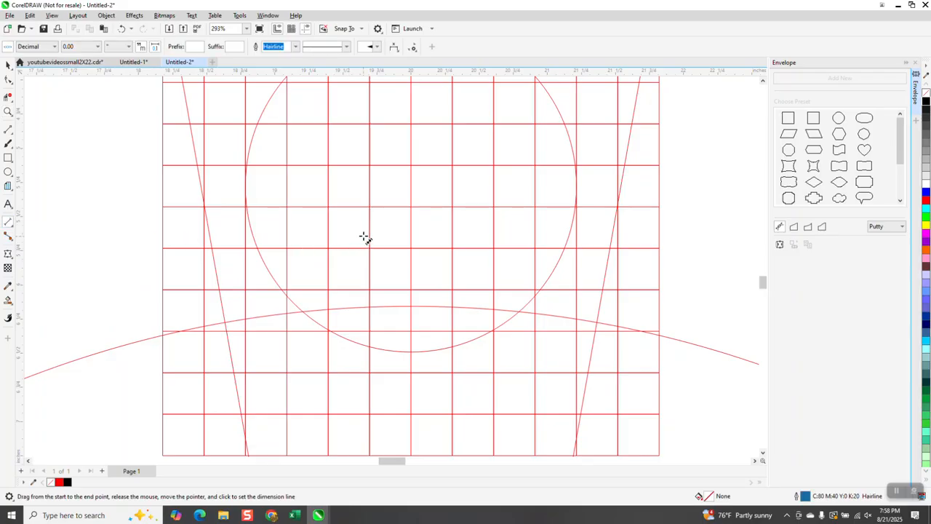
pyautogui.moveTo(370, 227); pyautogui.dragTo(333, 229)
pyautogui.click(332, 228)
pyautogui.scroll(-2, 331, 341)
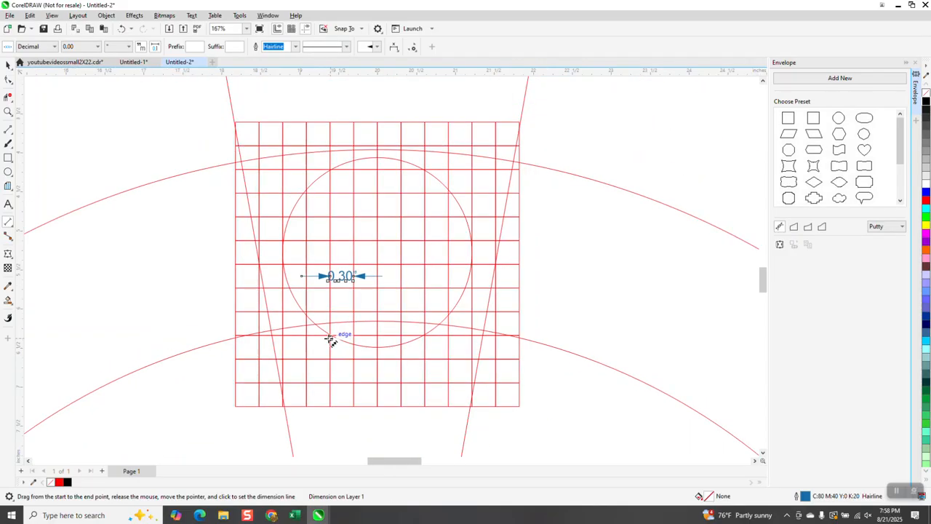
pyautogui.scroll(-1, 331, 340)
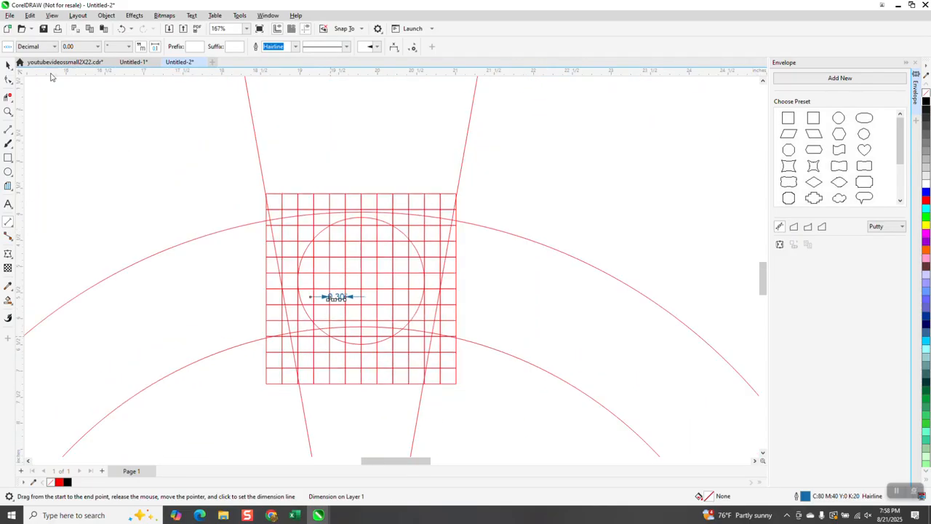
# Replace the small dimension with a black Smart Fill of one grid square, and move that square above the grid.
pyautogui.click(124, 31)
pyautogui.click(8, 299)
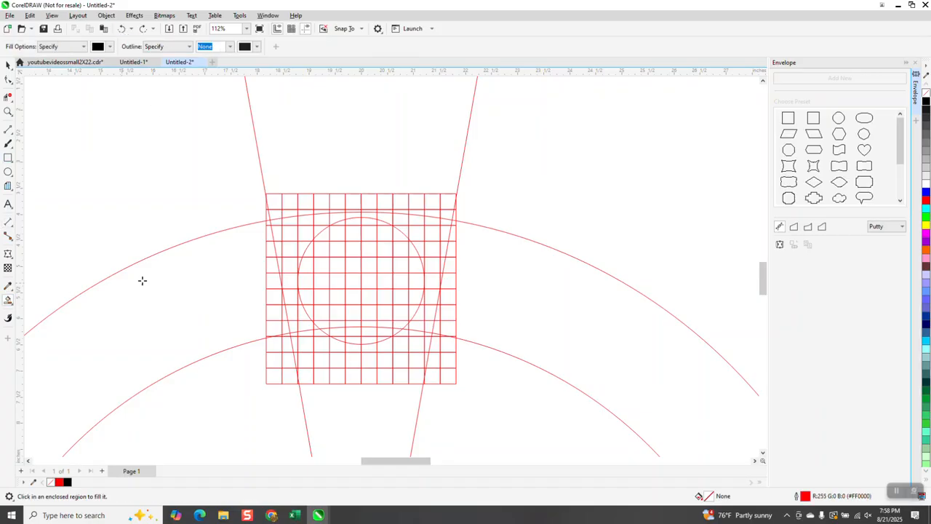
pyautogui.click(350, 262)
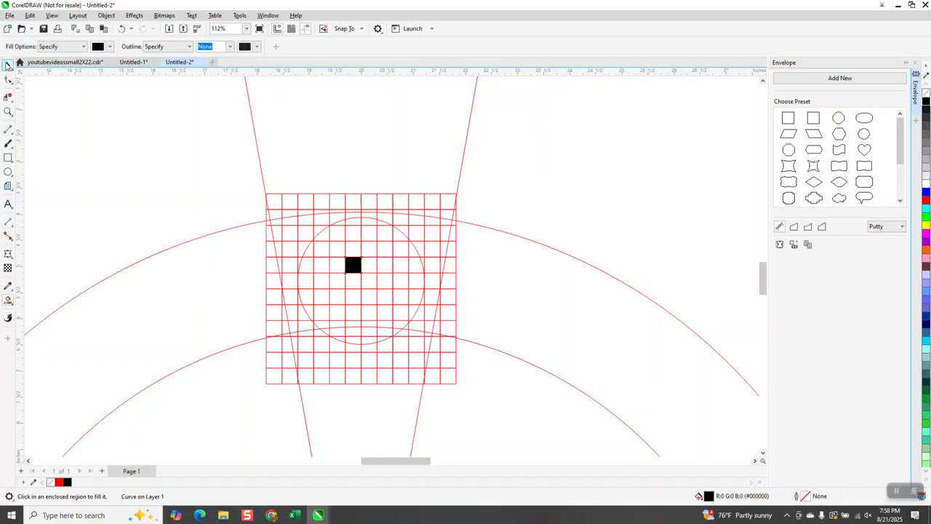
pyautogui.click(7, 65)
pyautogui.moveTo(354, 265); pyautogui.dragTo(360, 168)
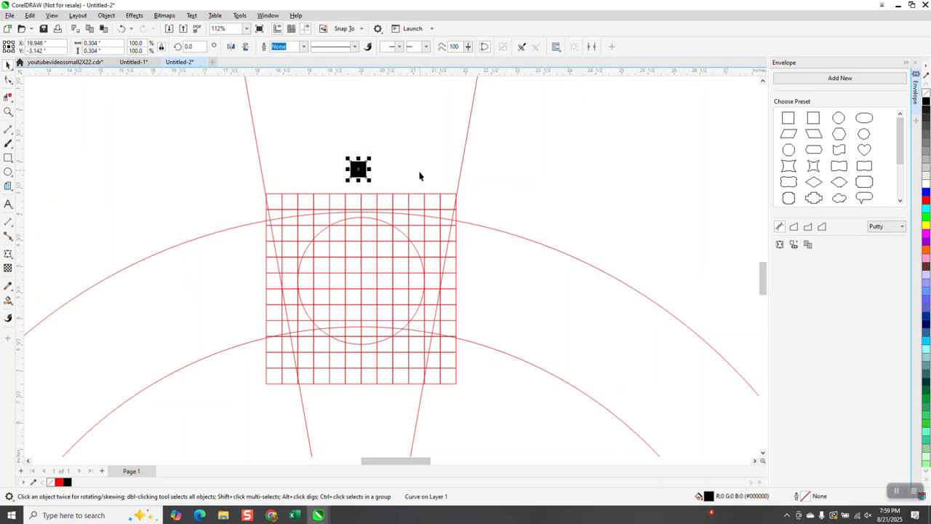
# Check the sizes of the circle on the grid and of the black square.
pyautogui.click(404, 235)
pyautogui.click(402, 233)
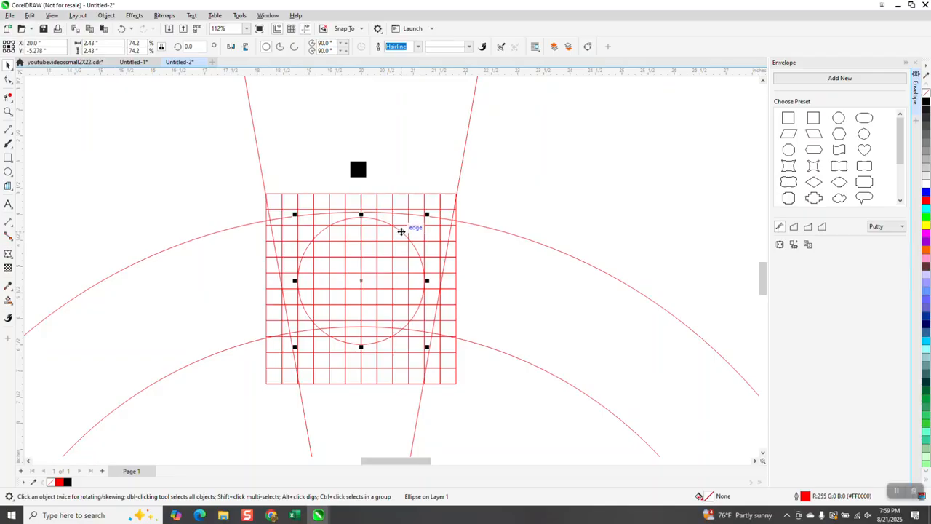
pyautogui.click(353, 172)
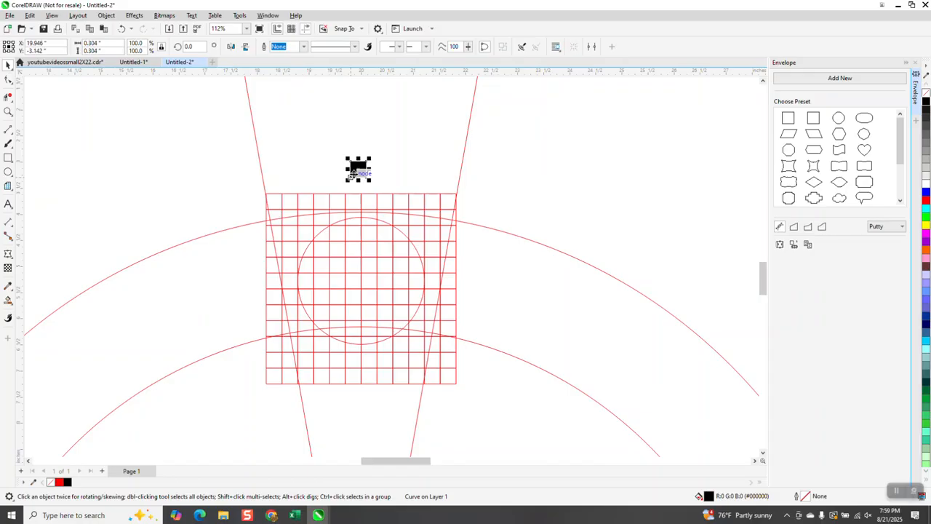
# Try a concentric copy of the circle on the grid with a diameter of 1.75 in.
pyautogui.click(381, 219)
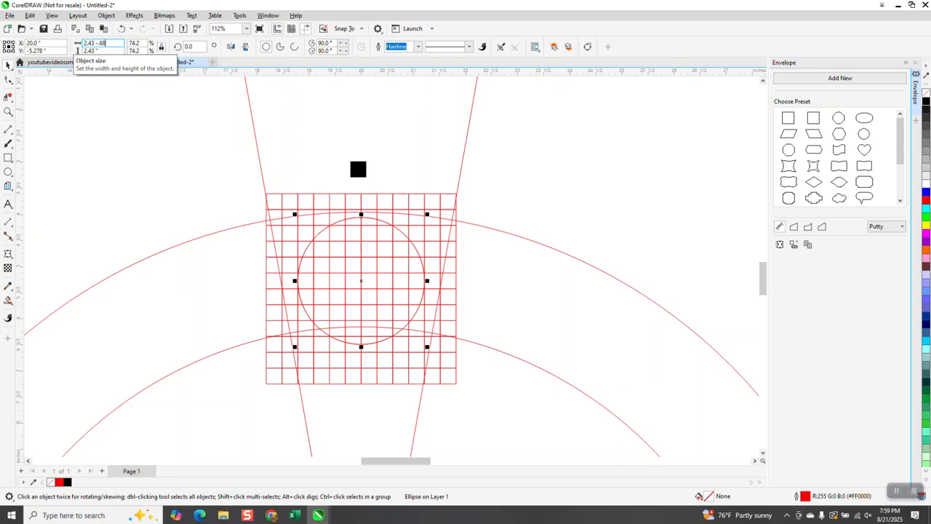
pyautogui.press('Return')
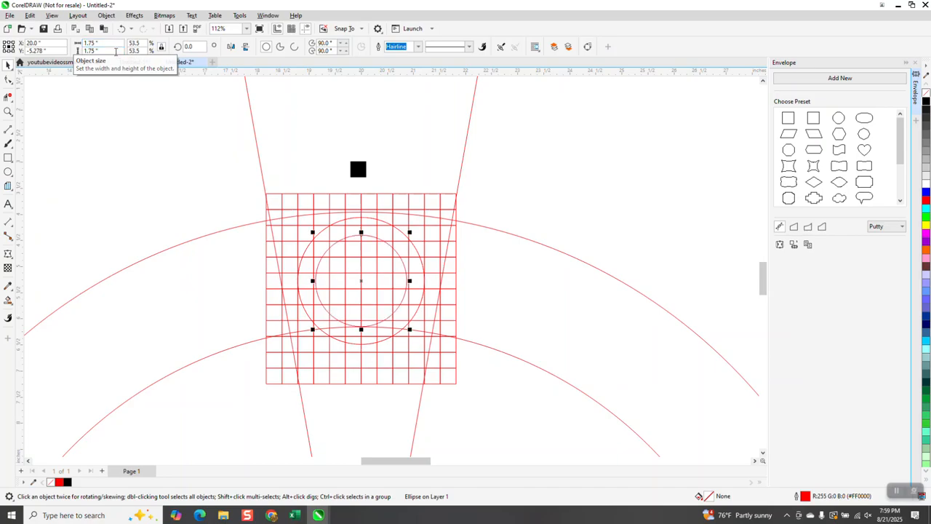
pyautogui.click(120, 30)
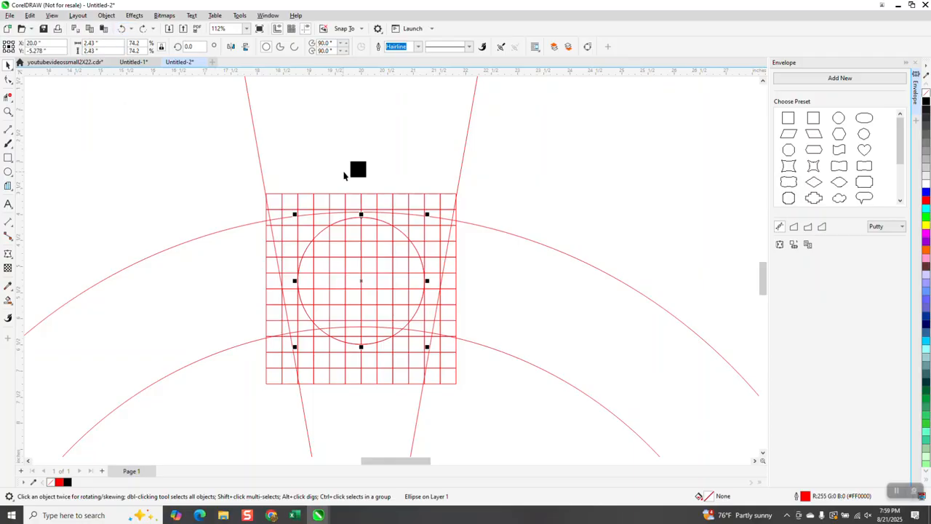
# Recheck the black square's size and try a concentric copy of the grid circle with a diameter of 3.65 in.
pyautogui.click(357, 170)
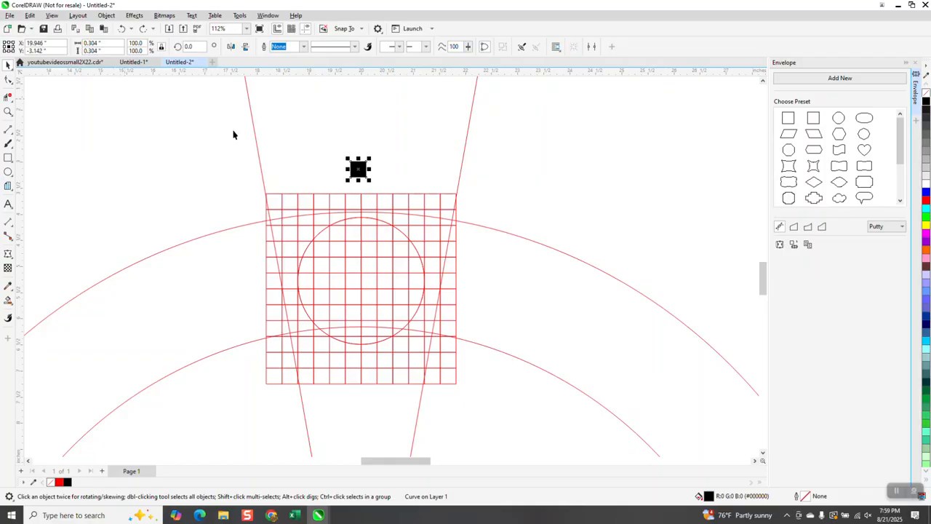
pyautogui.click(371, 219)
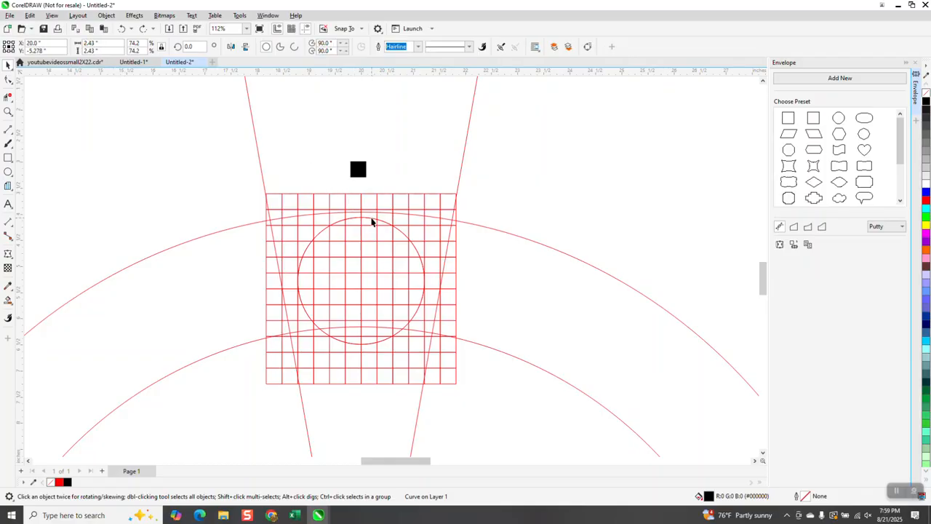
pyautogui.moveTo(372, 216); pyautogui.dragTo(457, 197)
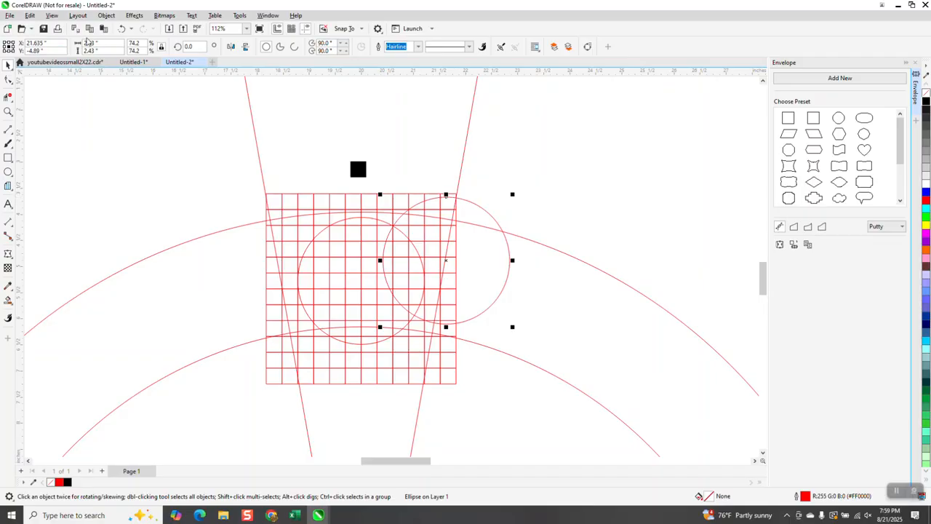
pyautogui.click(121, 28)
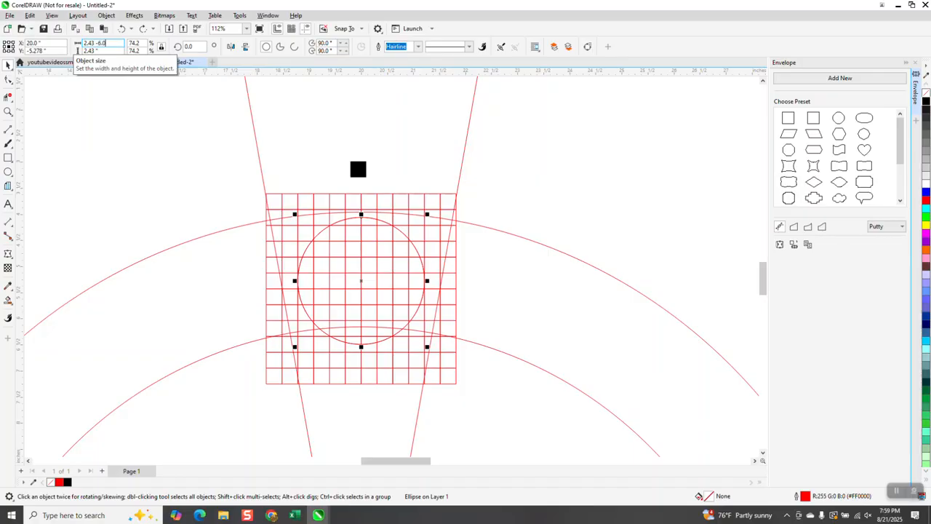
pyautogui.press('Return')
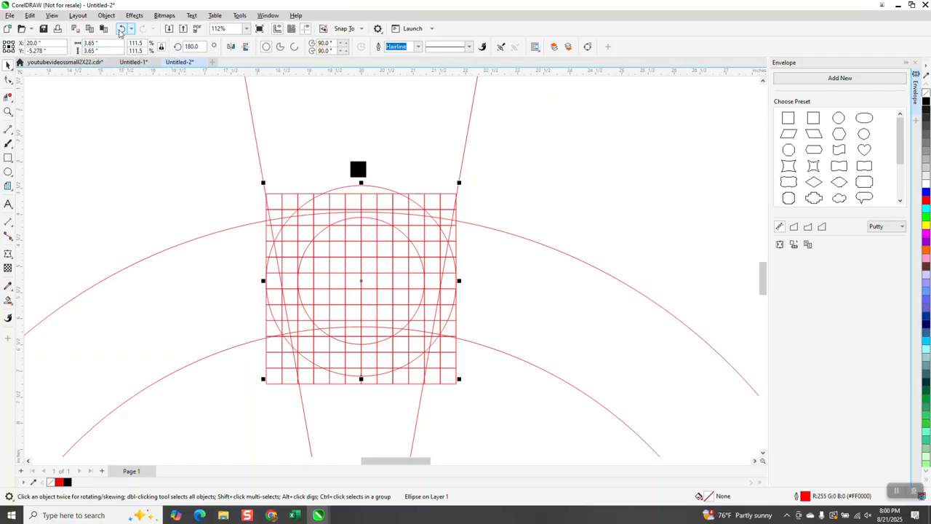
pyautogui.click(121, 28)
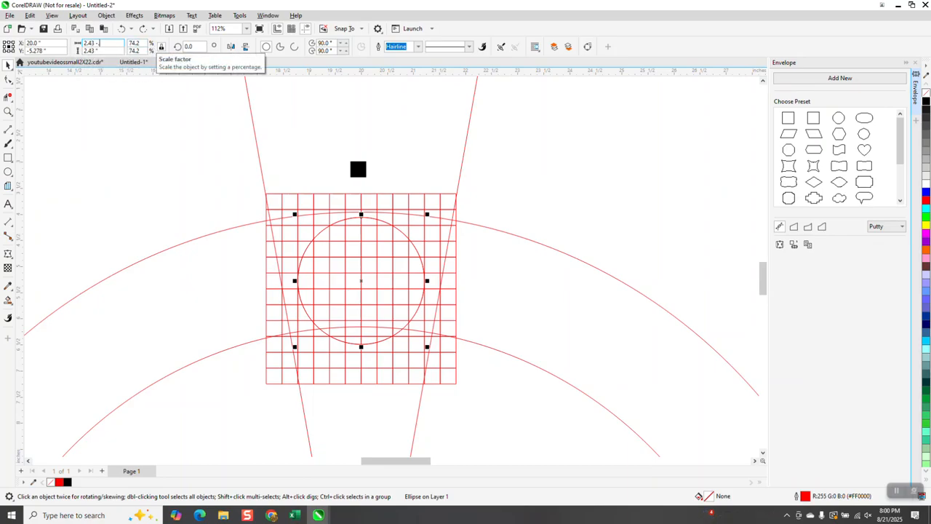
# Create a concentric copy of the circle on the grid with a diameter of 1.822 in.
pyautogui.press('Return')
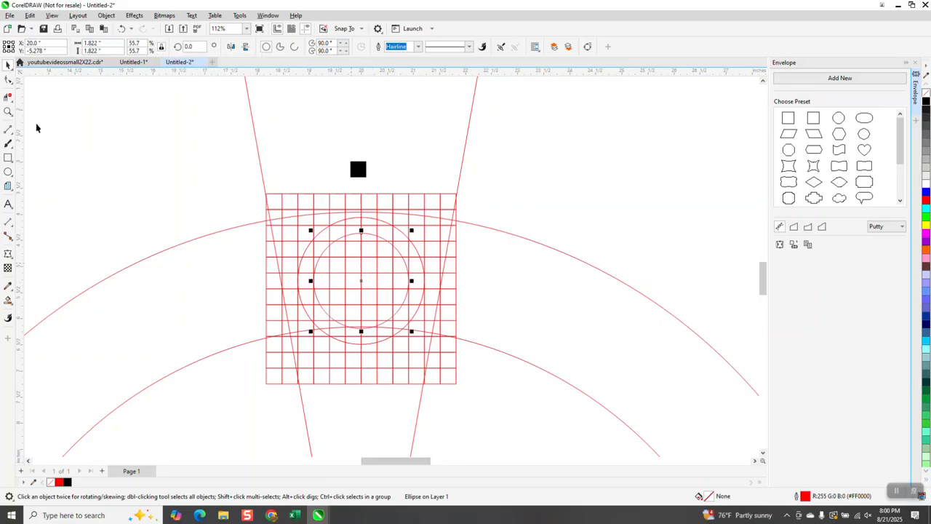
pyautogui.click(8, 111)
pyautogui.moveTo(212, 198); pyautogui.dragTo(495, 370)
pyautogui.scroll(-1, 453, 332)
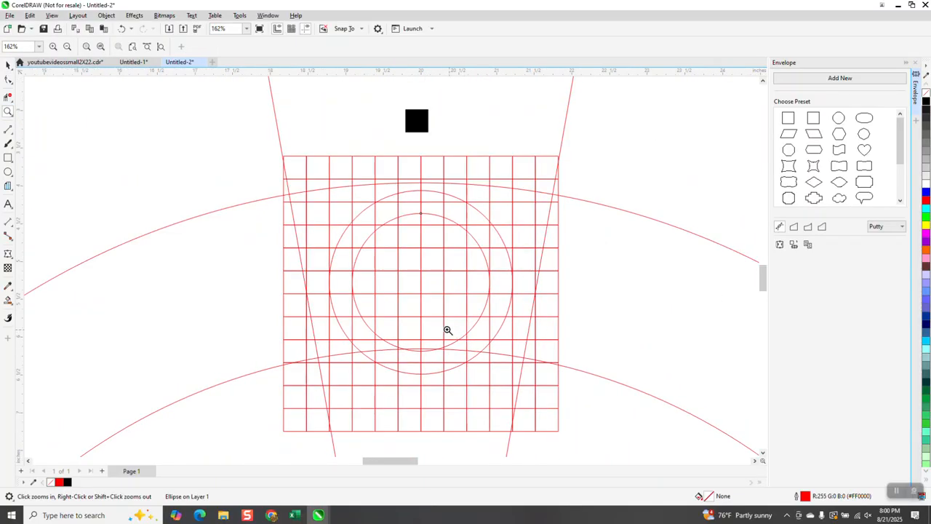
pyautogui.scroll(-1, 446, 330)
# Shrink the inner guide circle about its centre to a diameter of about 15.29 in, near a horizontal grid line.
pyautogui.click(8, 67)
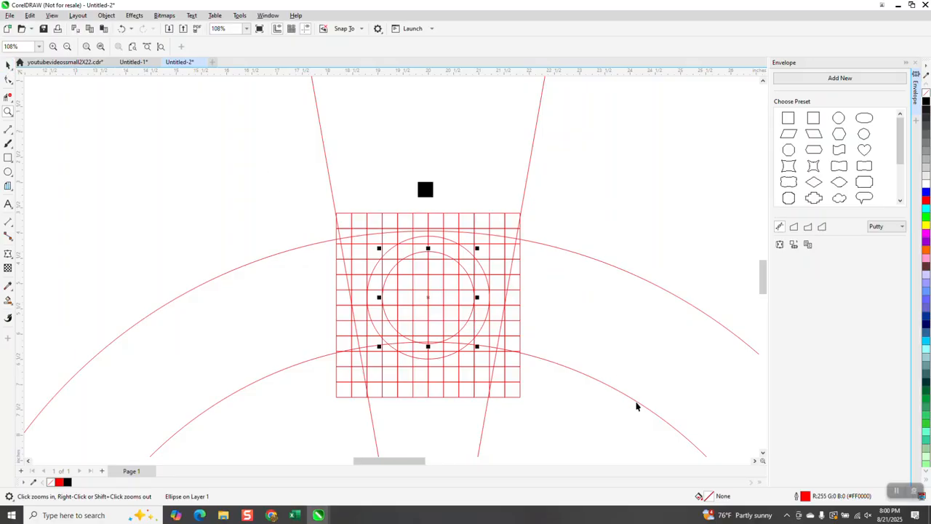
pyautogui.click(609, 389)
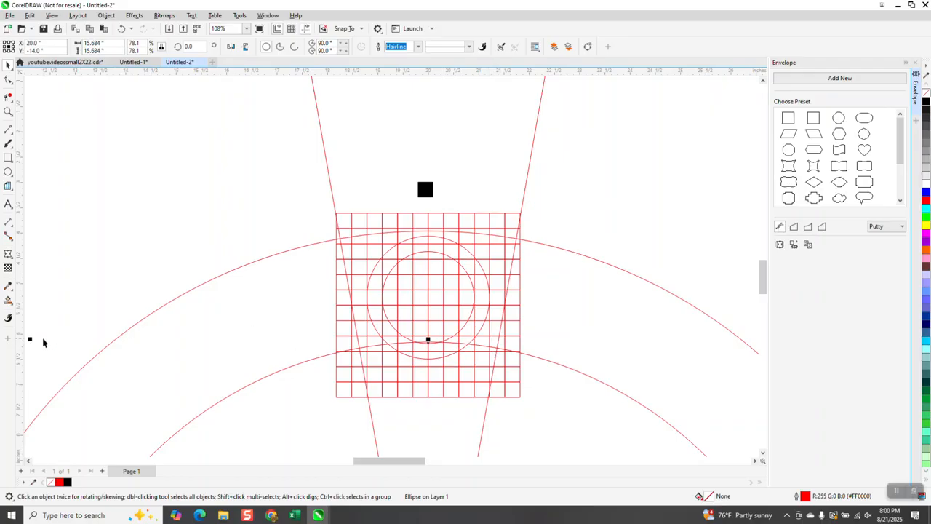
pyautogui.moveTo(30, 339); pyautogui.dragTo(39, 351)
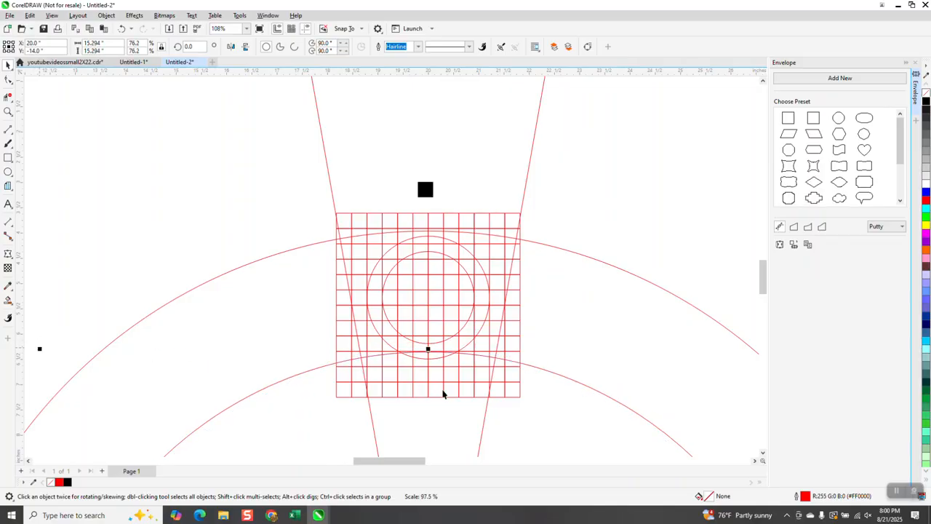
pyautogui.click(8, 111)
pyautogui.moveTo(393, 336); pyautogui.dragTo(455, 366)
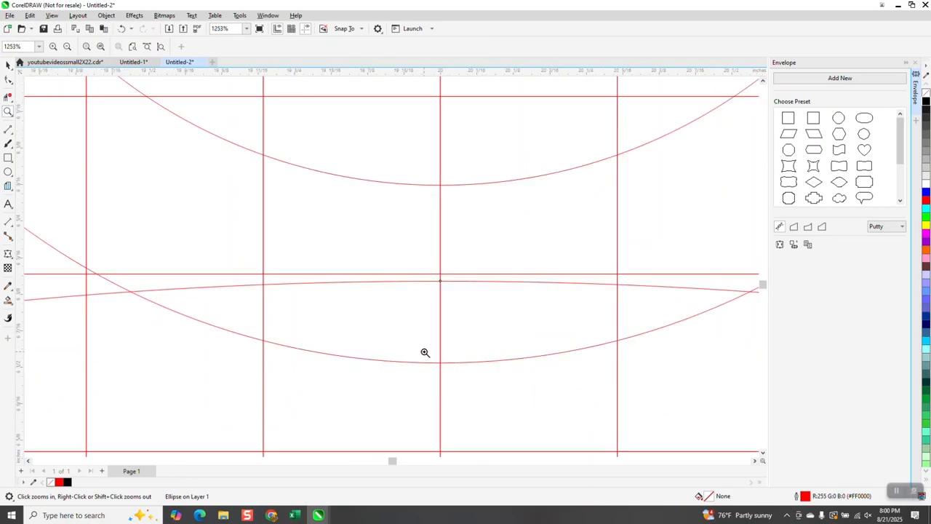
pyautogui.scroll(-3, 425, 353)
pyautogui.scroll(-4, 387, 280)
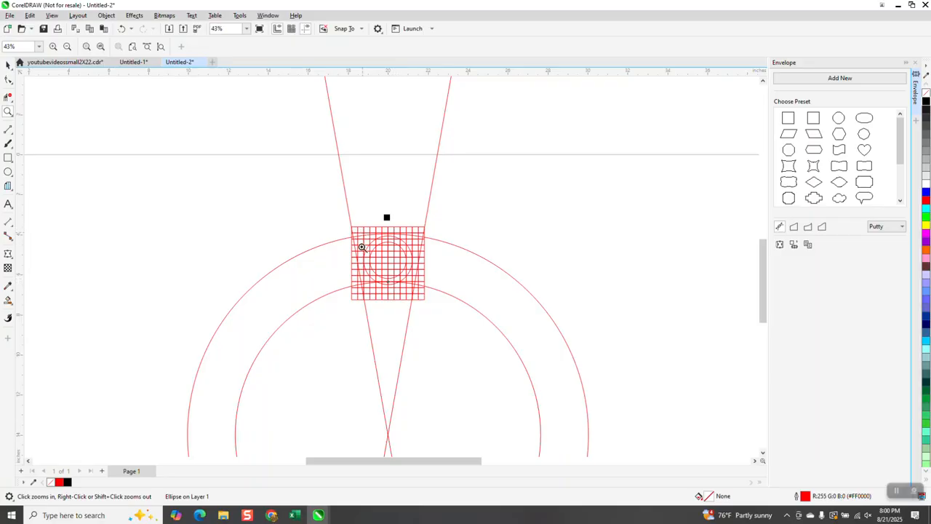
pyautogui.moveTo(364, 230); pyautogui.dragTo(440, 318)
pyautogui.click(8, 64)
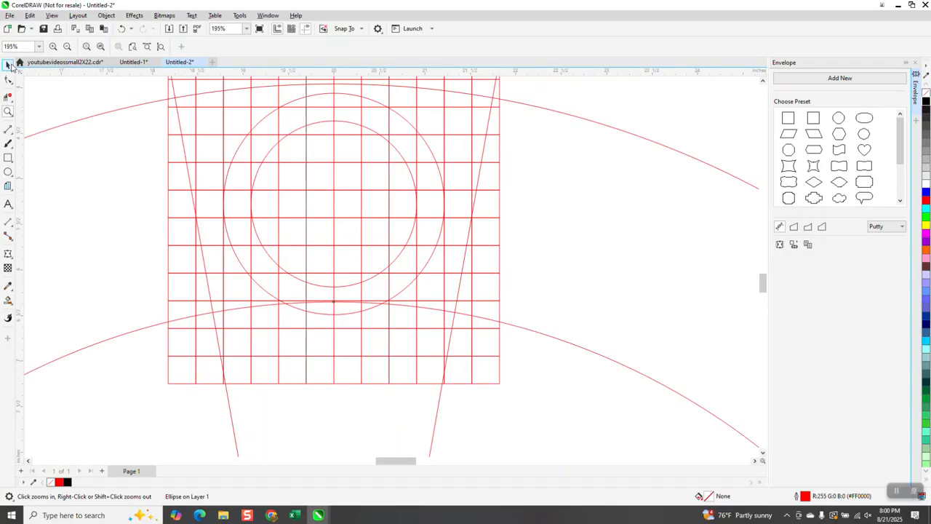
# Move the inner guide circle down clear of the grid, to about Y -15.08 in.
pyautogui.click(336, 302)
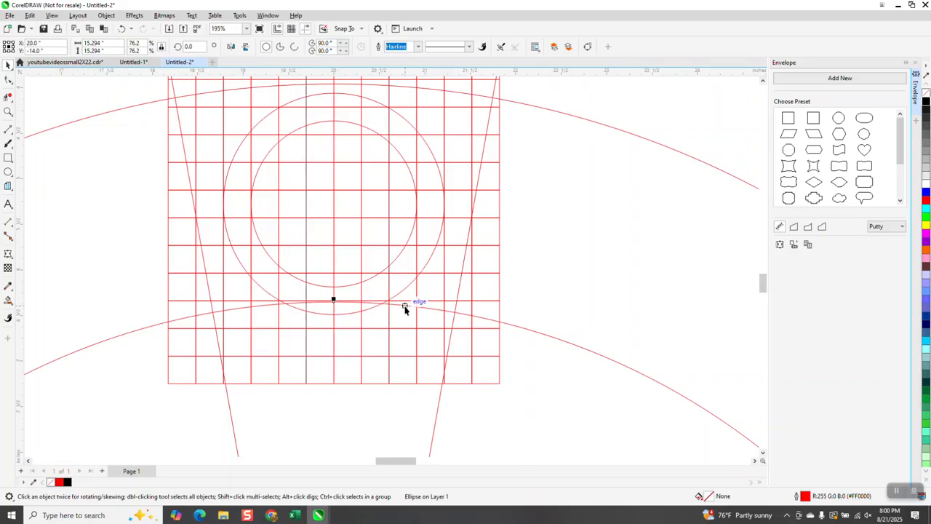
pyautogui.moveTo(406, 309); pyautogui.dragTo(407, 407)
pyautogui.scroll(-5, 407, 337)
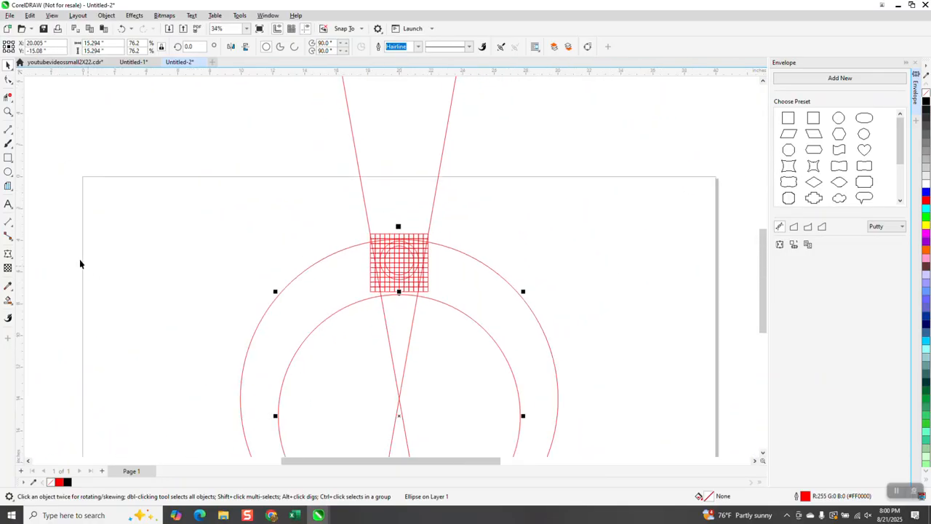
# Dimension the distance from the radial lines' crossing to the grid's lowest inner horizontal line, and delete the dimension after reading it.
pyautogui.click(7, 111)
pyautogui.moveTo(343, 265); pyautogui.dragTo(444, 377)
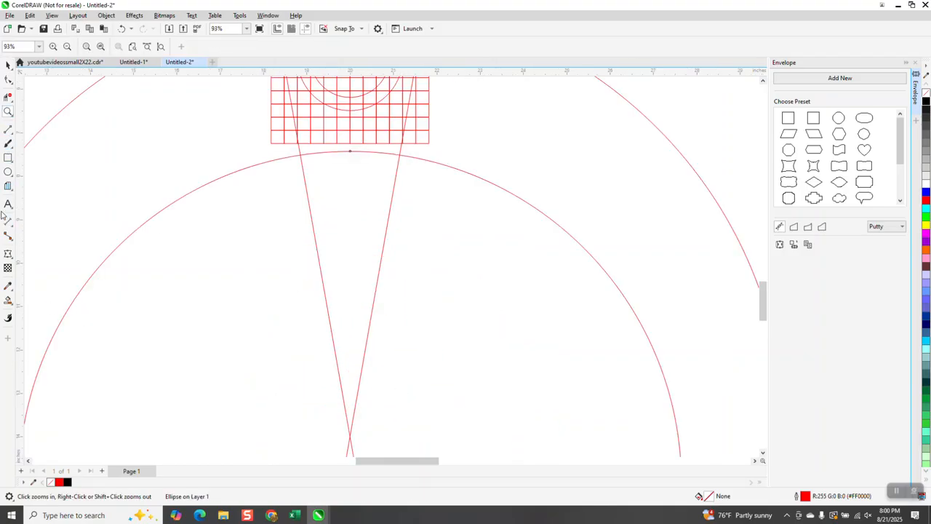
pyautogui.click(8, 221)
pyautogui.moveTo(350, 437); pyautogui.dragTo(350, 131)
pyautogui.click(350, 132)
pyautogui.click(7, 66)
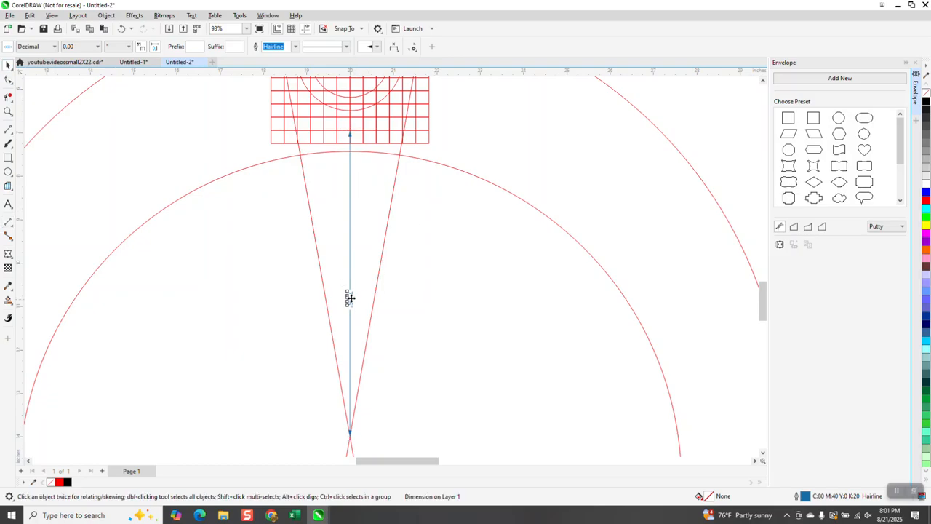
pyautogui.press('Delete')
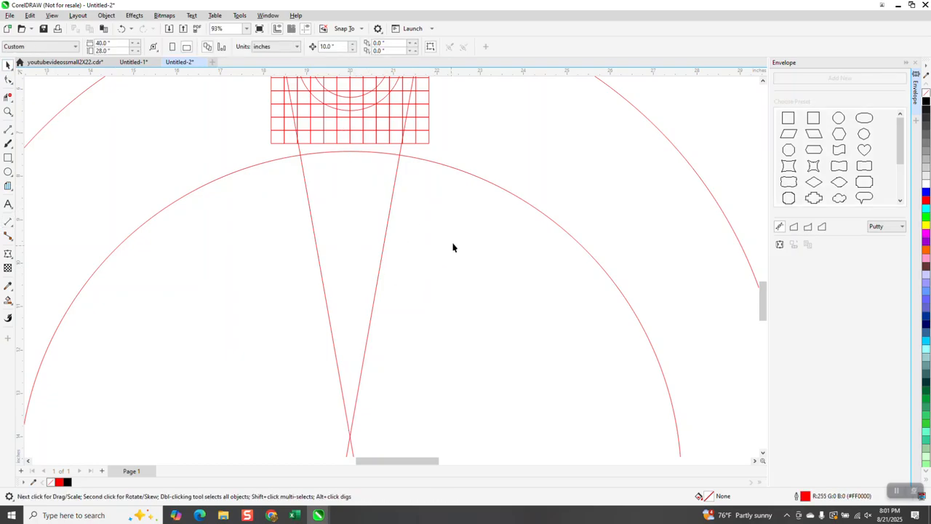
# Undo the inner guide circle's downward move and set its diameter to 7.05 in.
pyautogui.click(501, 194)
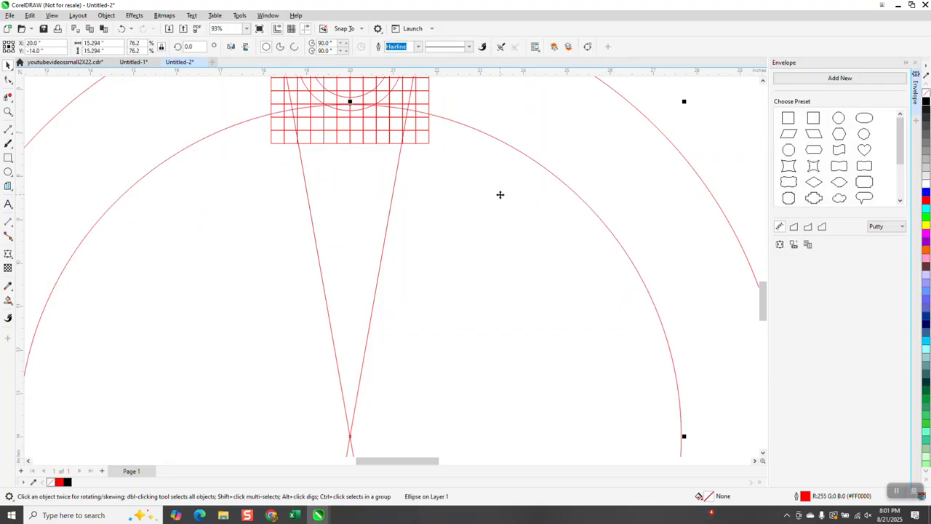
pyautogui.click(94, 43)
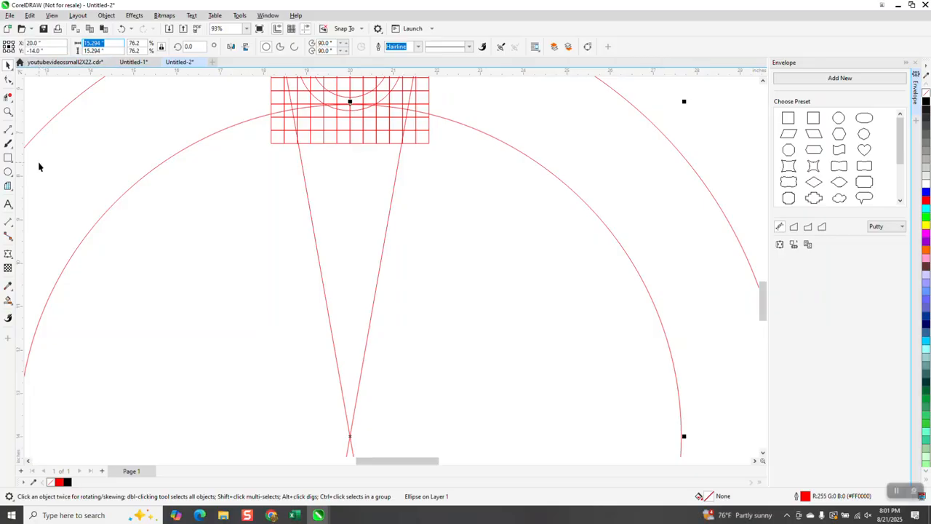
pyautogui.write('7')
pyautogui.press('Return')
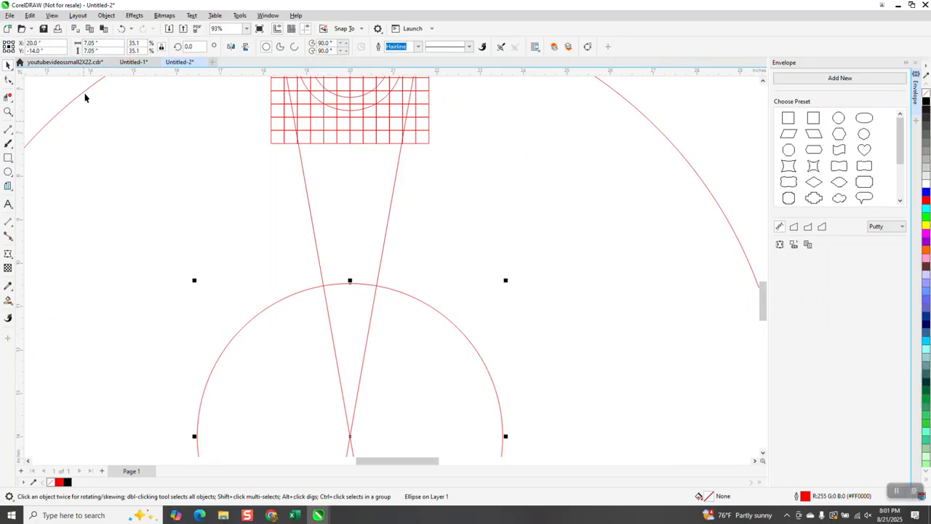
# Set the inner guide circle's diameter to 14.1 in.
pyautogui.doubleClick(111, 46)
pyautogui.write('14')
pyautogui.write('.10')
pyautogui.press('Return')
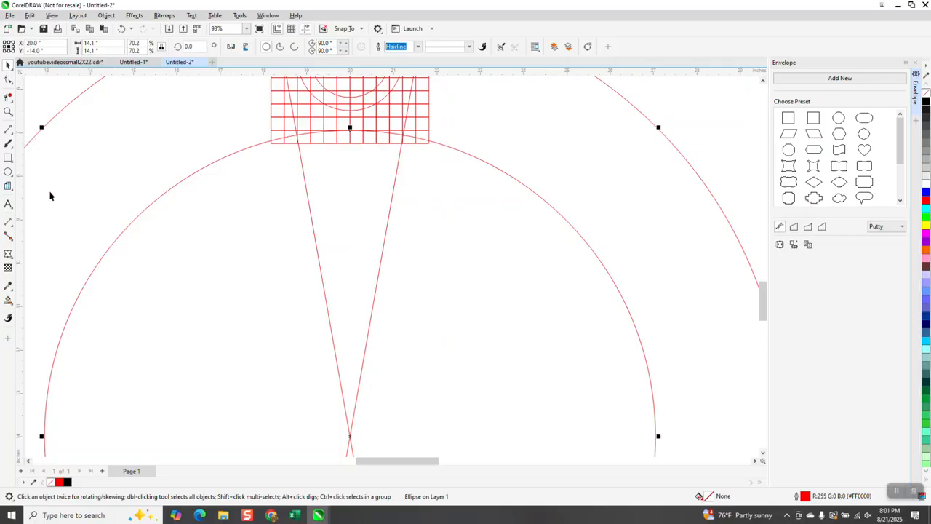
# Create a concentric copy of the inner guide circle with its diameter set to 14.1 + 6.08 in.
pyautogui.click(8, 112)
pyautogui.moveTo(230, 96); pyautogui.dragTo(437, 189)
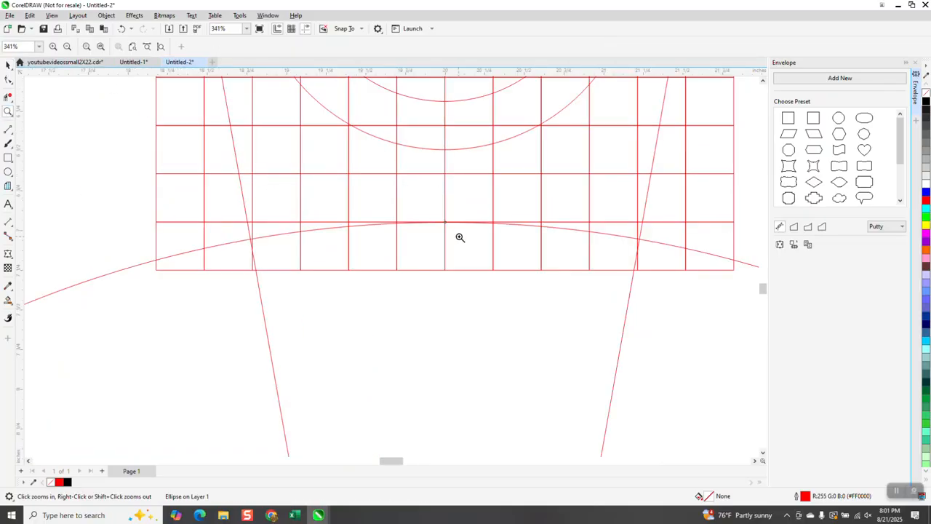
pyautogui.scroll(-1, 449, 220)
pyautogui.scroll(-2, 404, 217)
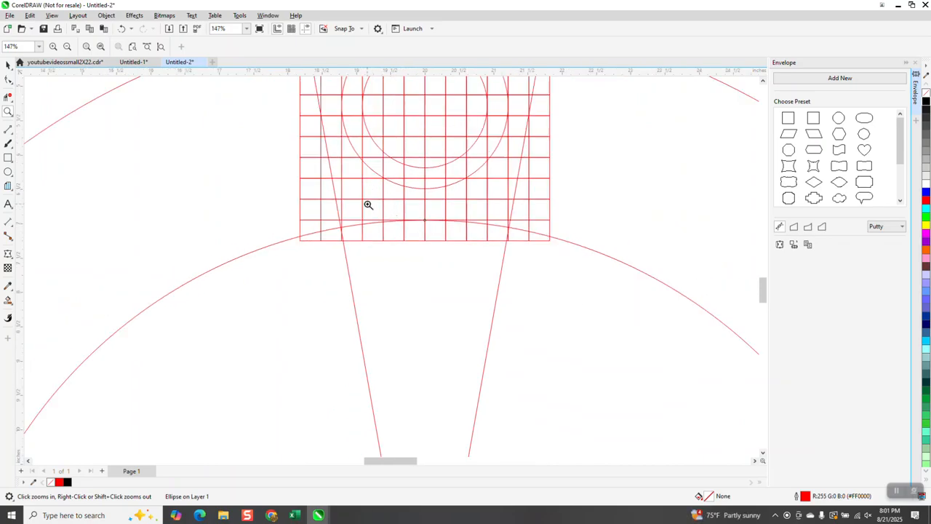
pyautogui.click(8, 64)
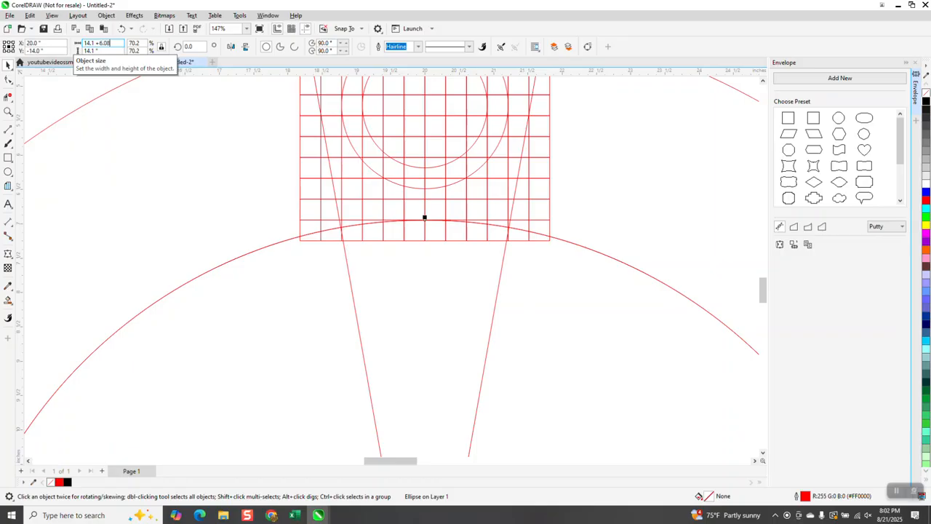
pyautogui.press('Return')
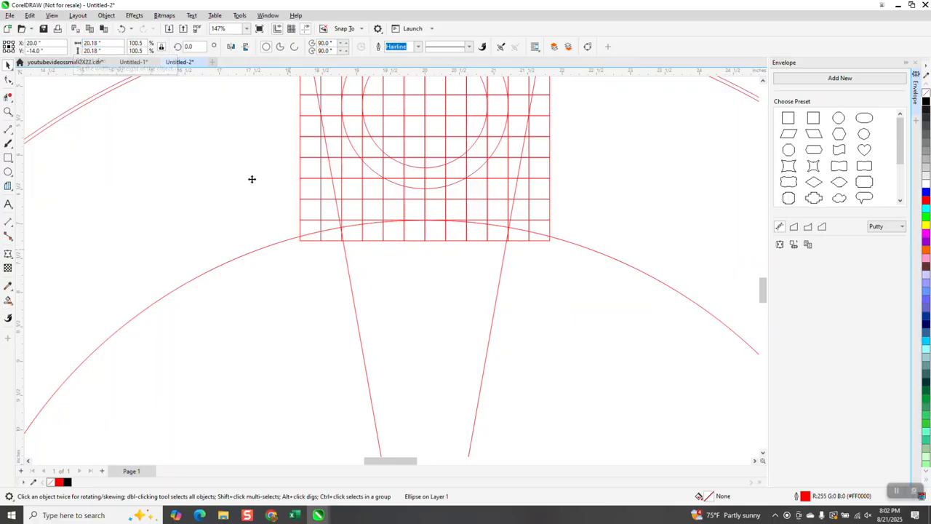
# Undo the oversized scaling of the copied inner guide circle and set its diameter to 14.708 in.
pyautogui.click(121, 30)
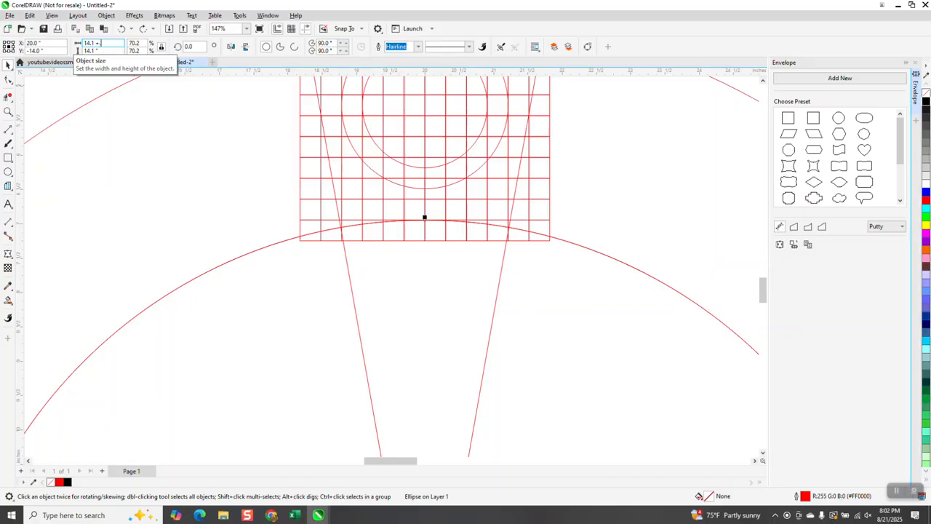
pyautogui.press('Return')
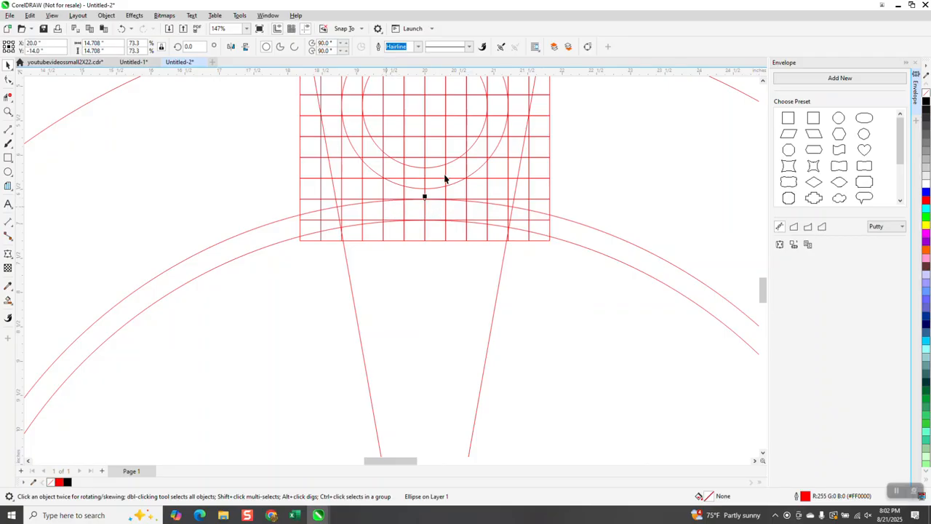
pyautogui.scroll(-3, 408, 222)
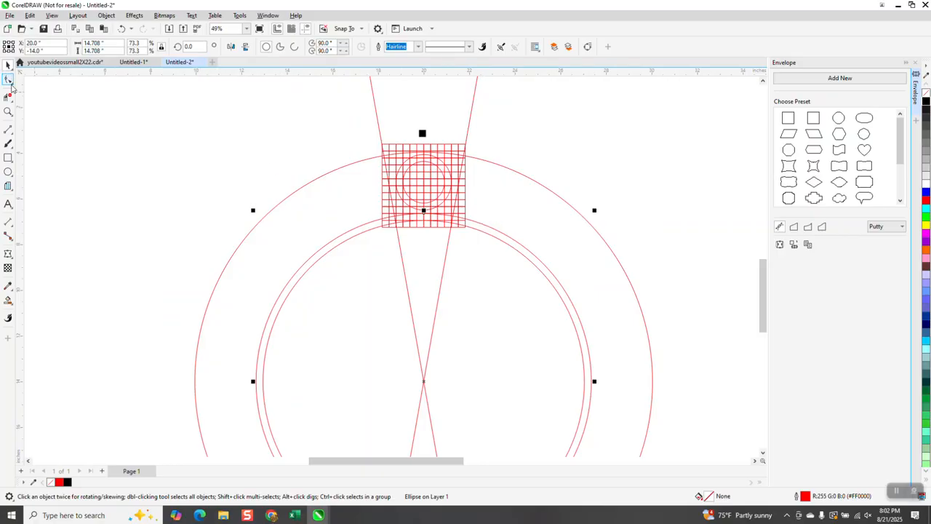
pyautogui.click(8, 111)
pyautogui.moveTo(376, 125); pyautogui.dragTo(473, 243)
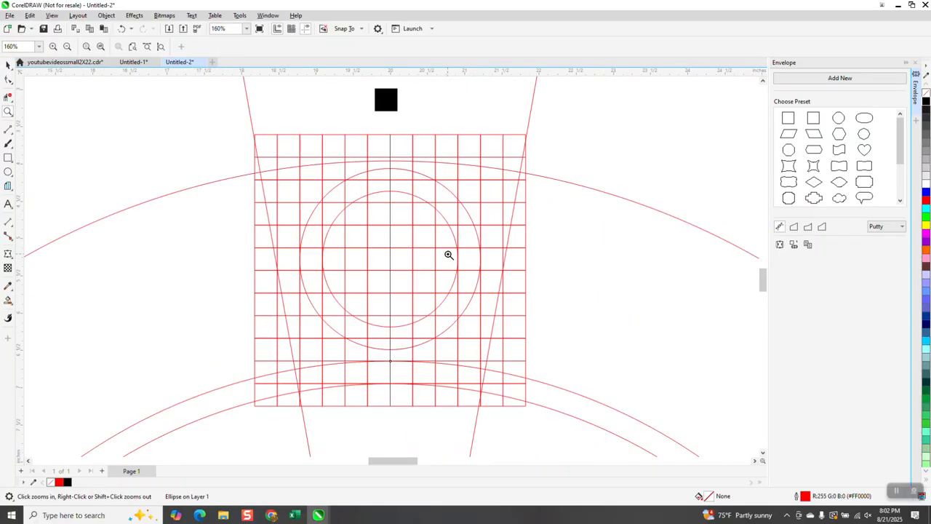
pyautogui.scroll(-5, 414, 248)
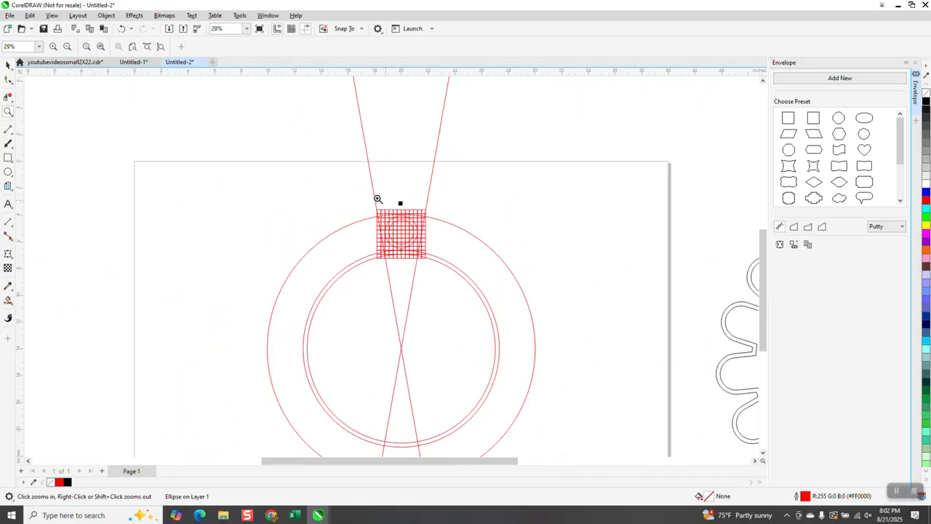
# Duplicate the entire construction of circles, grid and radial lines and move the copy 30 in to the left.
pyautogui.press('space')
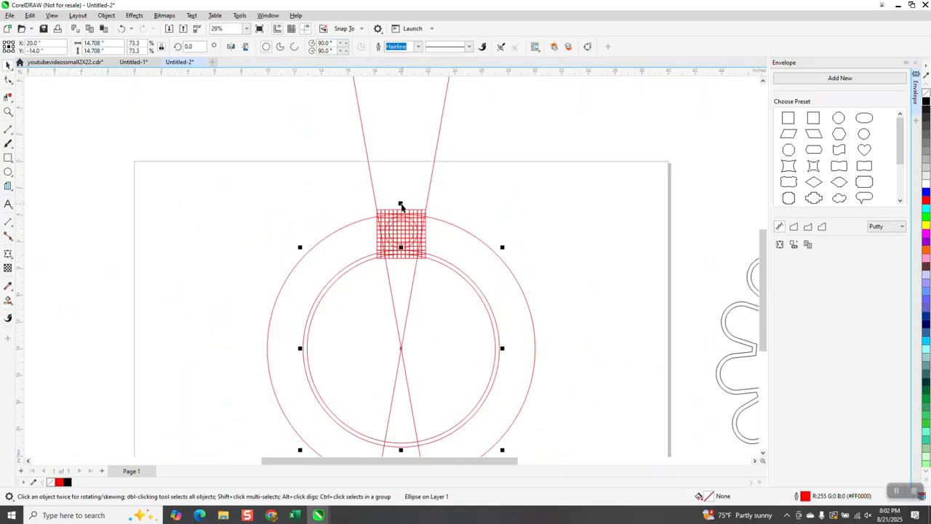
pyautogui.click(396, 203)
pyautogui.scroll(-3, 393, 204)
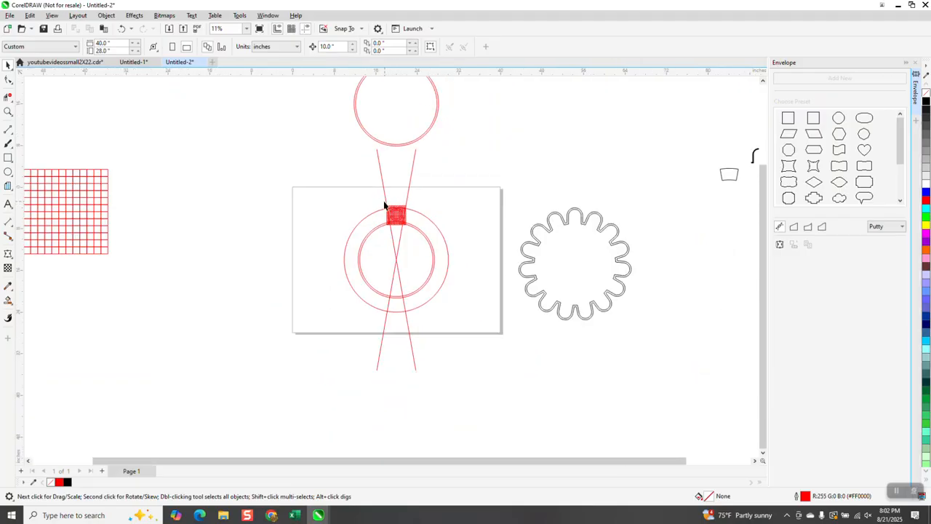
pyautogui.moveTo(348, 154); pyautogui.dragTo(454, 362)
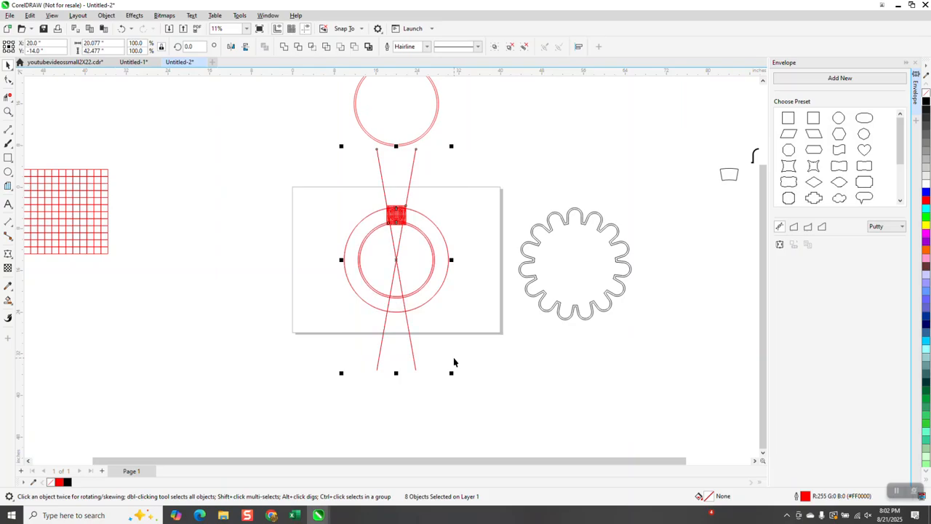
pyautogui.press('+')
pyautogui.hotkey('shift', 'Left')
pyautogui.hotkey('shift', 'Left')
pyautogui.hotkey('shift', 'Left')
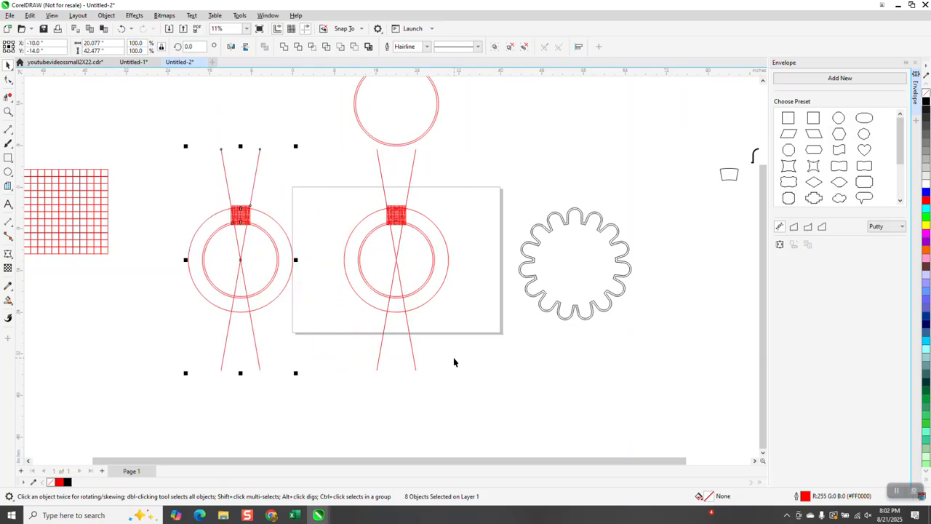
# Delete the grid and circle segments crossing the arch's left leg column in the original construction with Virtual Segment Delete.
pyautogui.click(8, 111)
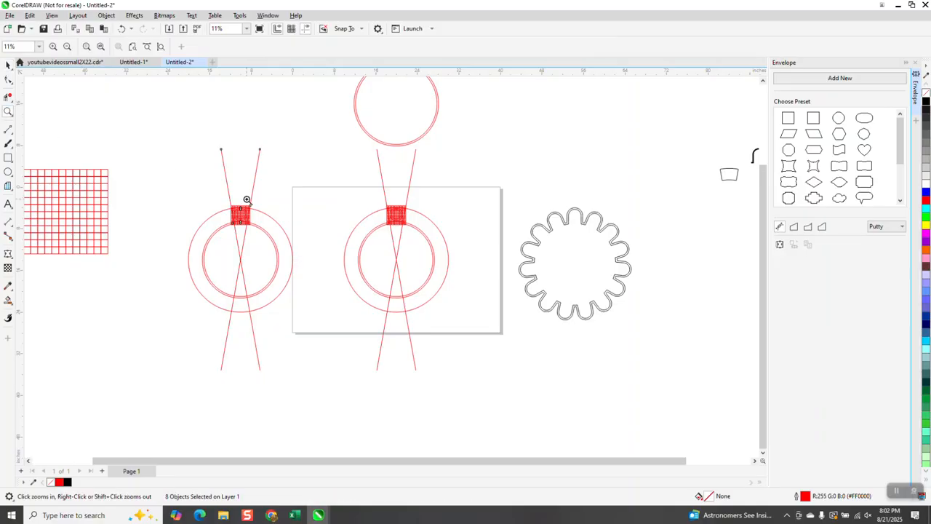
pyautogui.moveTo(377, 207); pyautogui.dragTo(437, 250)
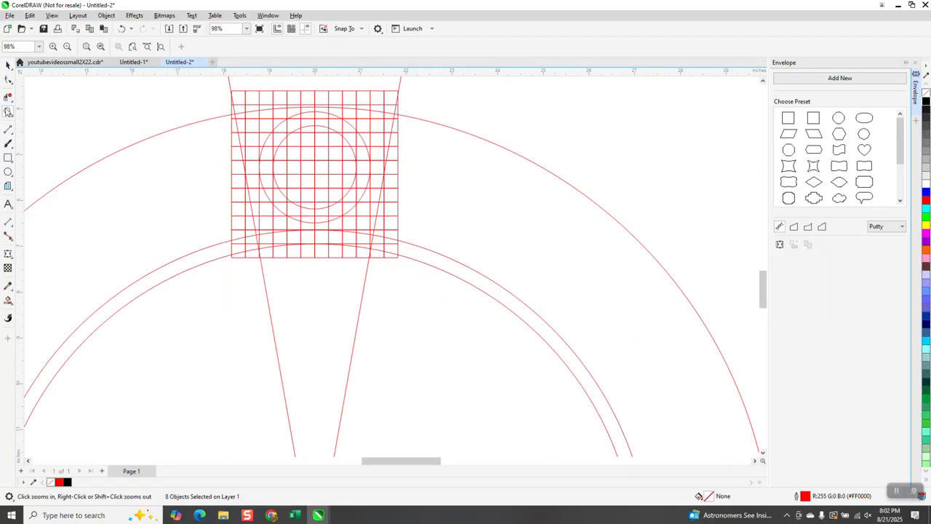
pyautogui.click(262, 147)
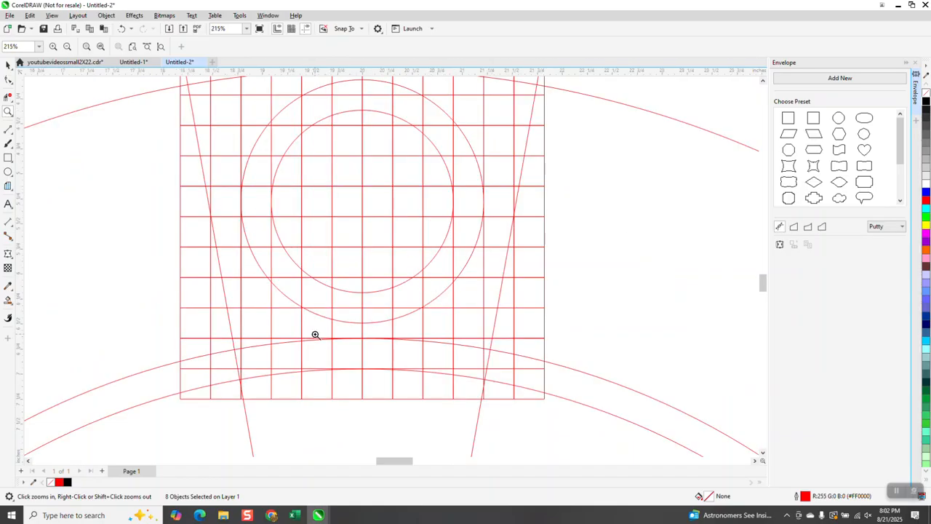
pyautogui.click(8, 97)
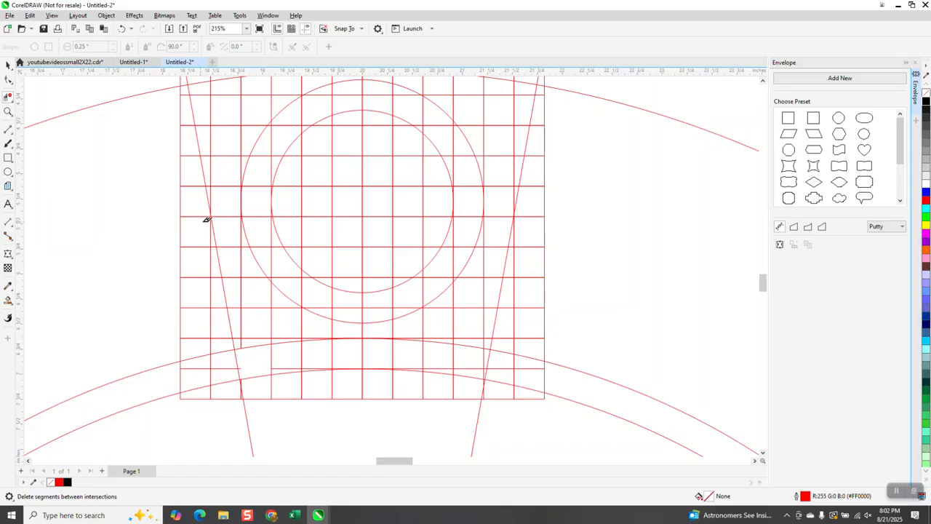
pyautogui.moveTo(254, 361); pyautogui.dragTo(263, 208)
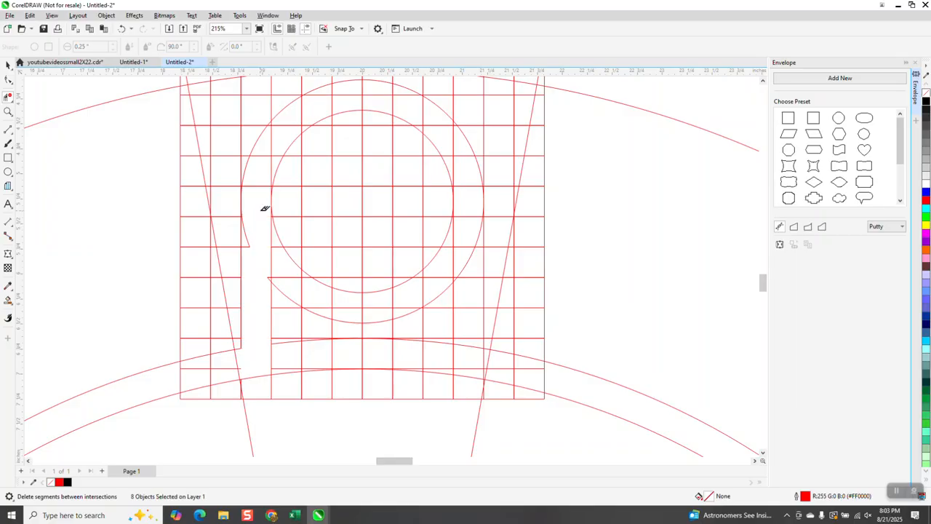
# Undo the removal of the outer arch circle and delete leftover grid segments where the left leg meets the curve.
pyautogui.click(253, 248)
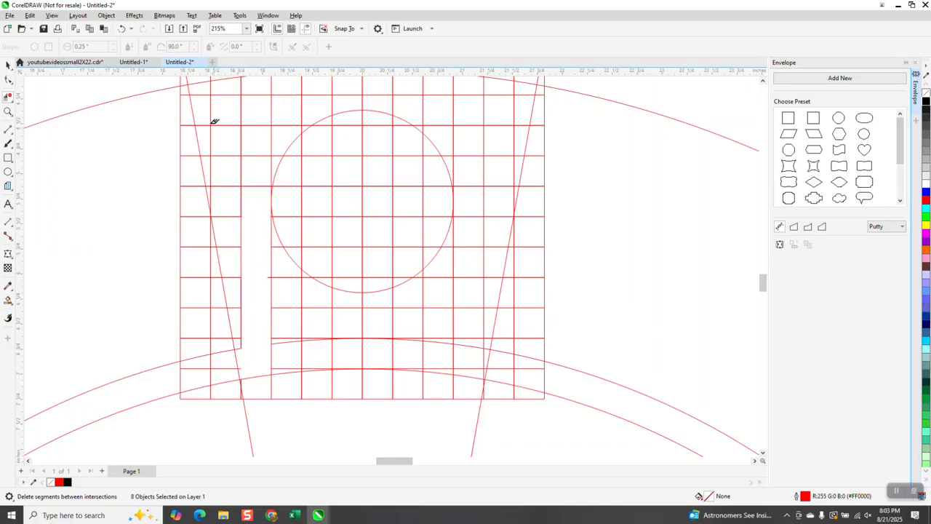
pyautogui.click(121, 29)
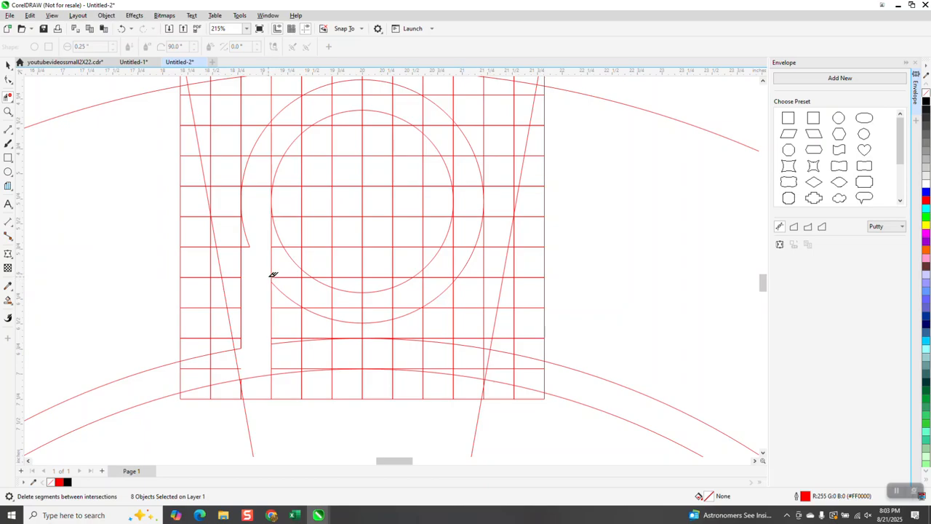
pyautogui.click(249, 240)
pyautogui.click(249, 243)
pyautogui.click(266, 186)
pyautogui.click(268, 155)
# Delete the remaining grid segments between the two arch circles along the arch's upper-left curve.
pyautogui.click(8, 111)
pyautogui.moveTo(226, 173); pyautogui.dragTo(318, 222)
pyautogui.click(8, 97)
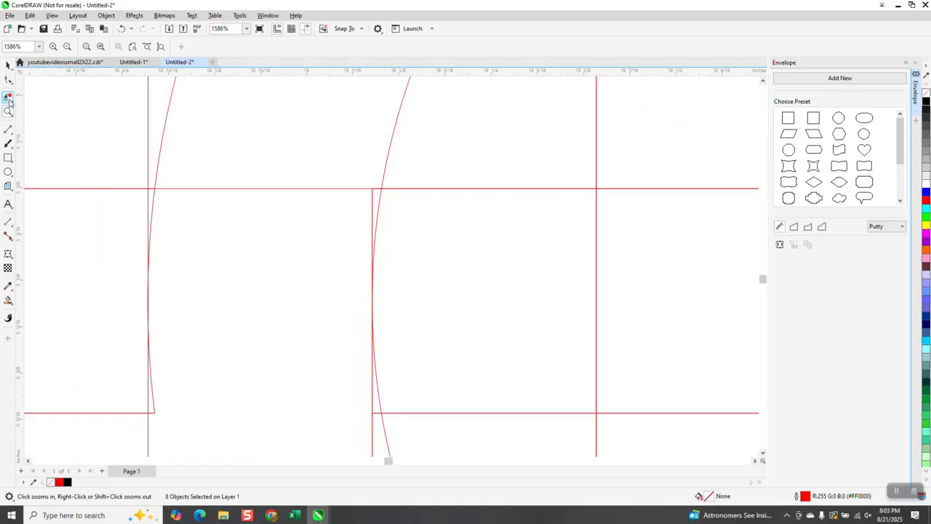
pyautogui.click(373, 194)
pyautogui.scroll(-1, 353, 213)
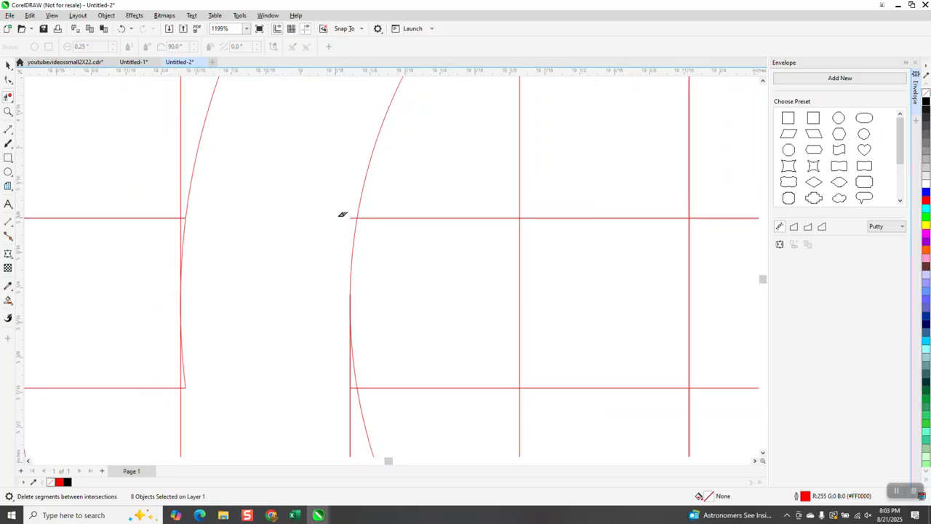
pyautogui.scroll(-3, 354, 213)
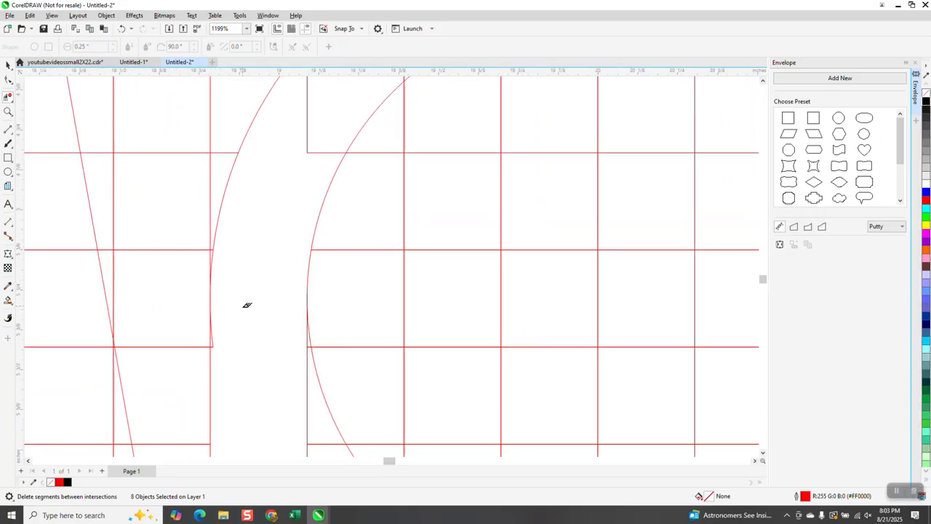
pyautogui.click(298, 158)
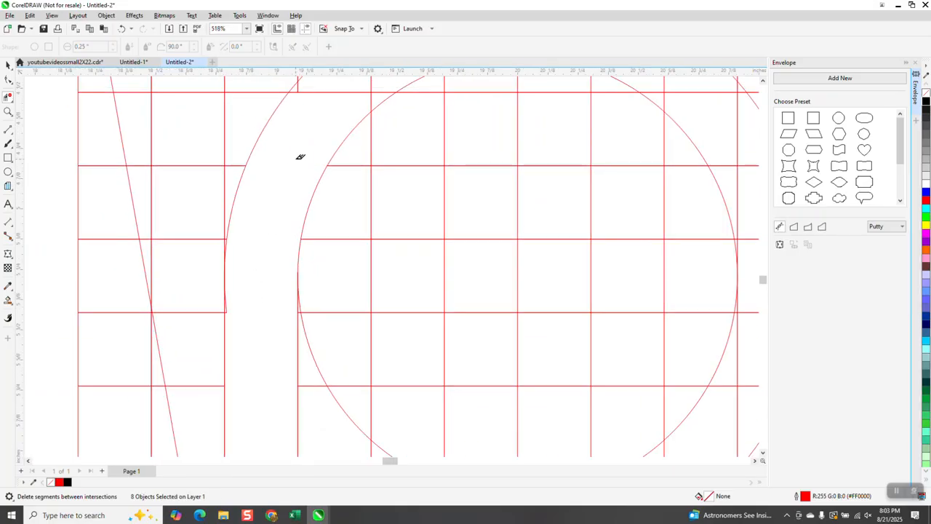
pyautogui.click(300, 89)
pyautogui.scroll(-3, 345, 98)
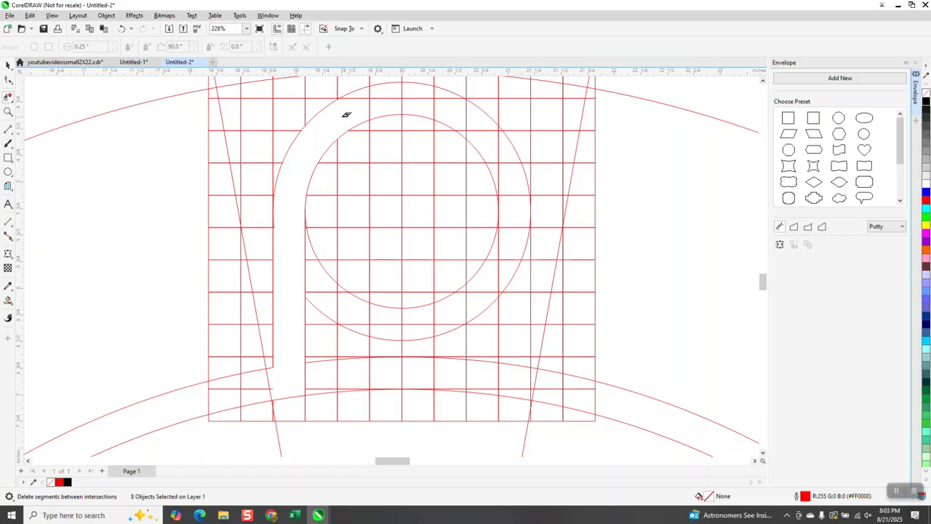
# Delete the segments crossing the arch band over its crown, upper-right curve and down the right leg.
pyautogui.moveTo(362, 93); pyautogui.dragTo(485, 136)
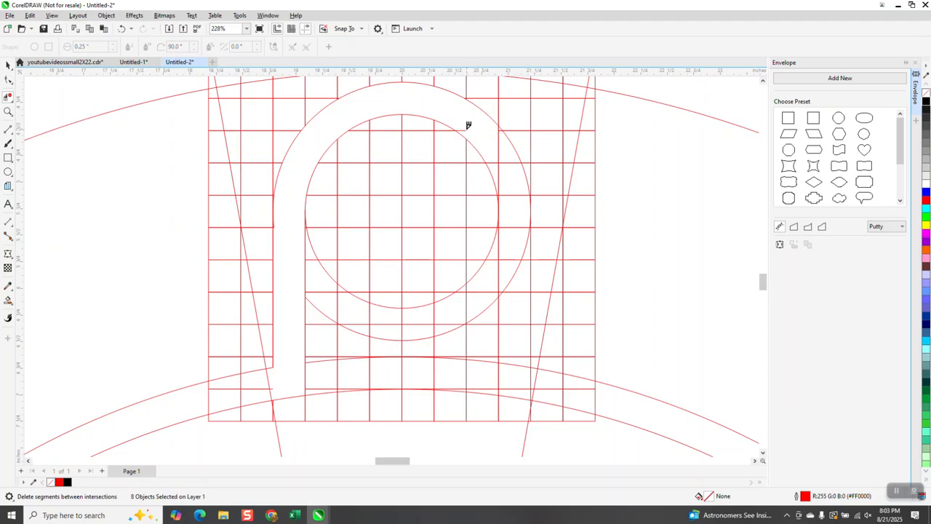
pyautogui.click(502, 131)
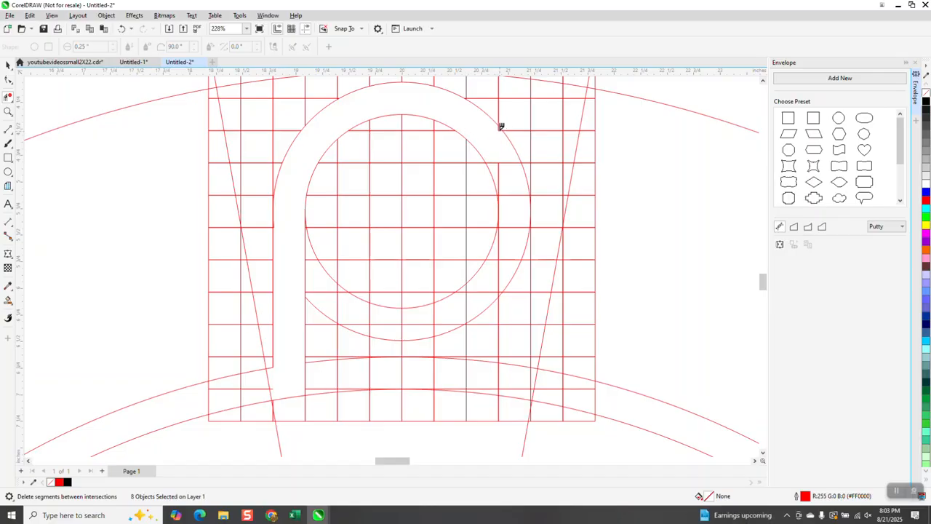
pyautogui.click(509, 166)
pyautogui.click(511, 195)
pyautogui.moveTo(507, 211); pyautogui.dragTo(522, 382)
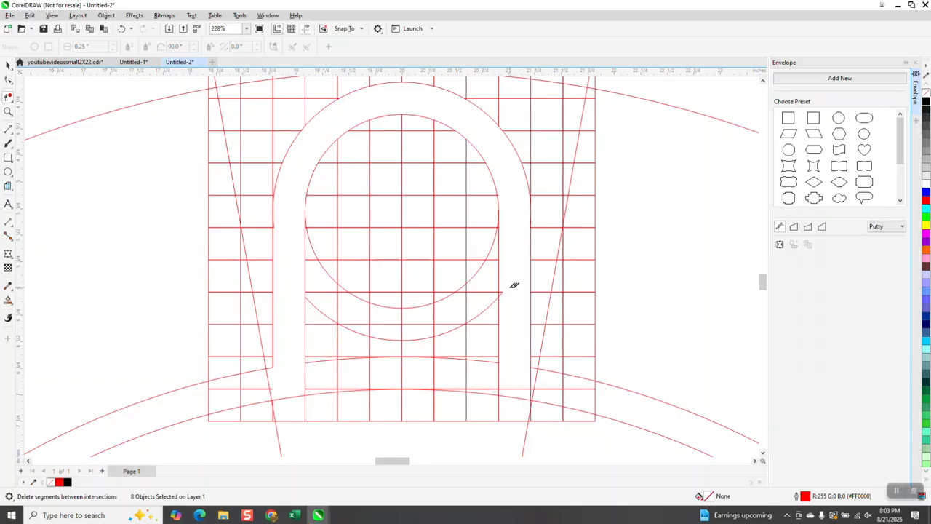
# Try to delete the radial line and grid segments between the inner guide circles beyond the right leg's base.
pyautogui.moveTo(529, 379); pyautogui.dragTo(581, 395)
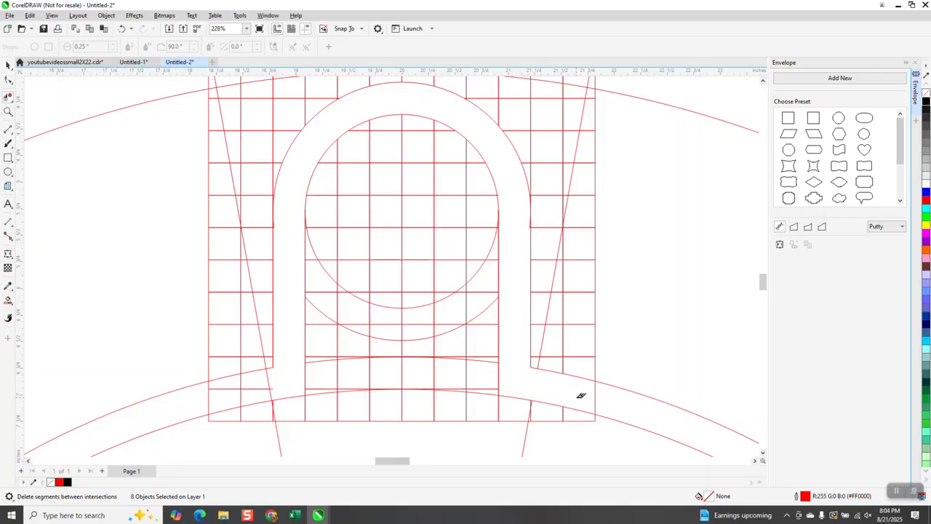
pyautogui.scroll(-2, 466, 299)
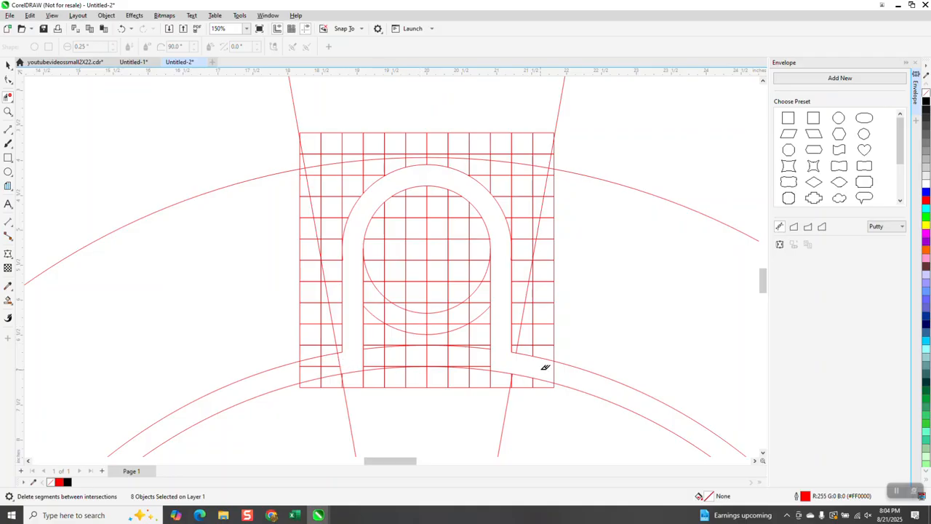
pyautogui.scroll(-4, 543, 367)
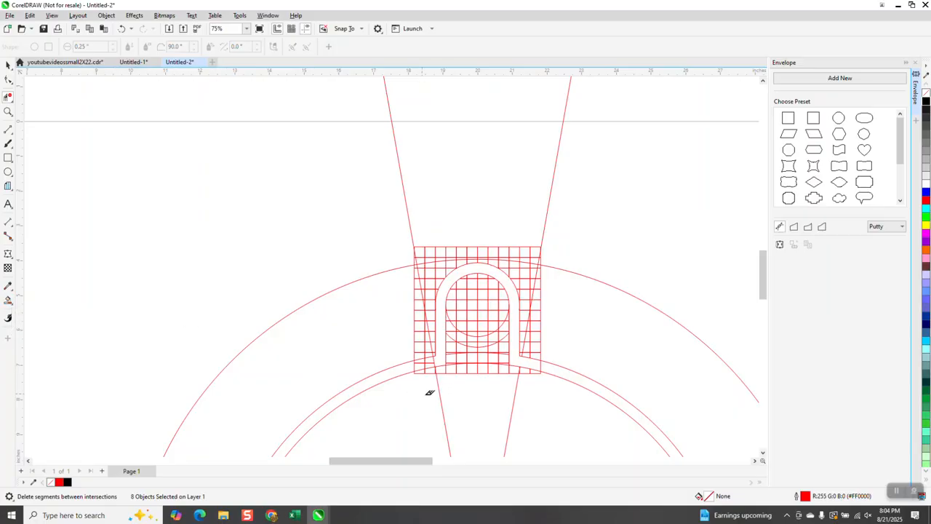
pyautogui.click(123, 29)
pyautogui.click(122, 29)
# Delete the short grid segments between the right leg and the radial line within the inner guide circles' band.
pyautogui.click(8, 111)
pyautogui.moveTo(494, 354); pyautogui.dragTo(545, 374)
pyautogui.click(8, 97)
pyautogui.click(353, 298)
pyautogui.click(351, 313)
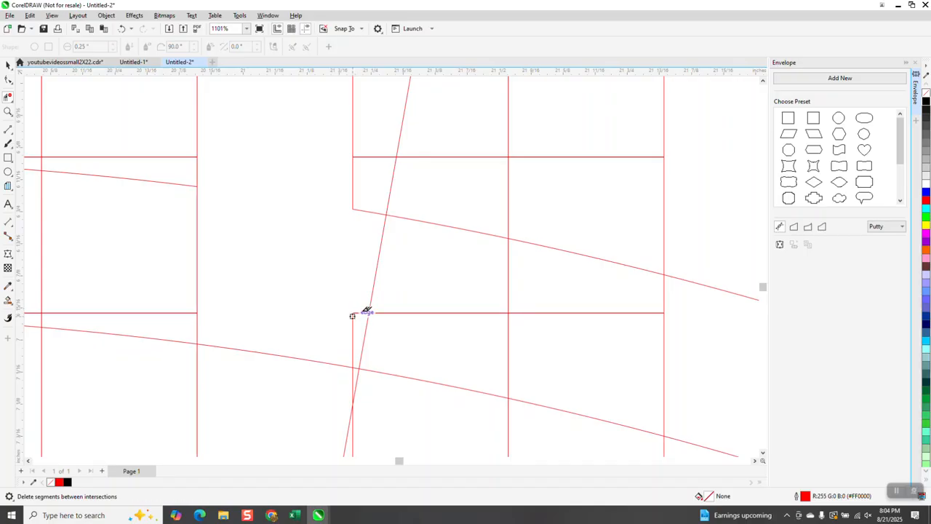
pyautogui.click(353, 319)
pyautogui.scroll(-4, 364, 304)
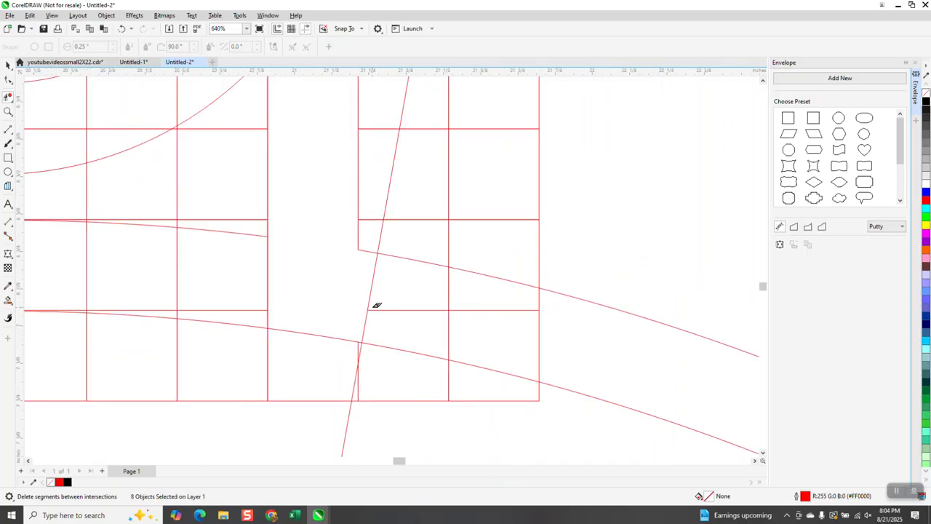
# Select the trimmed circles, grid and radial lines on the page and group them.
pyautogui.scroll(-1, 369, 296)
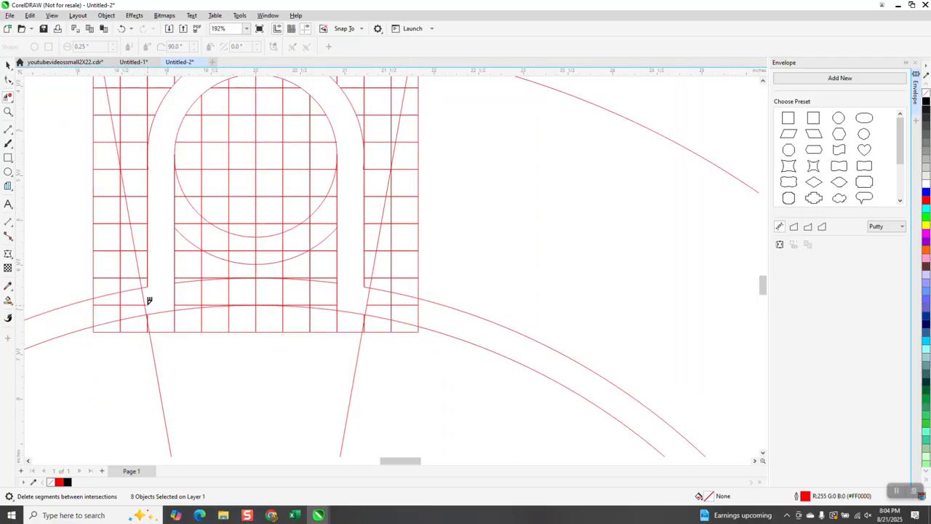
pyautogui.scroll(-5, 156, 315)
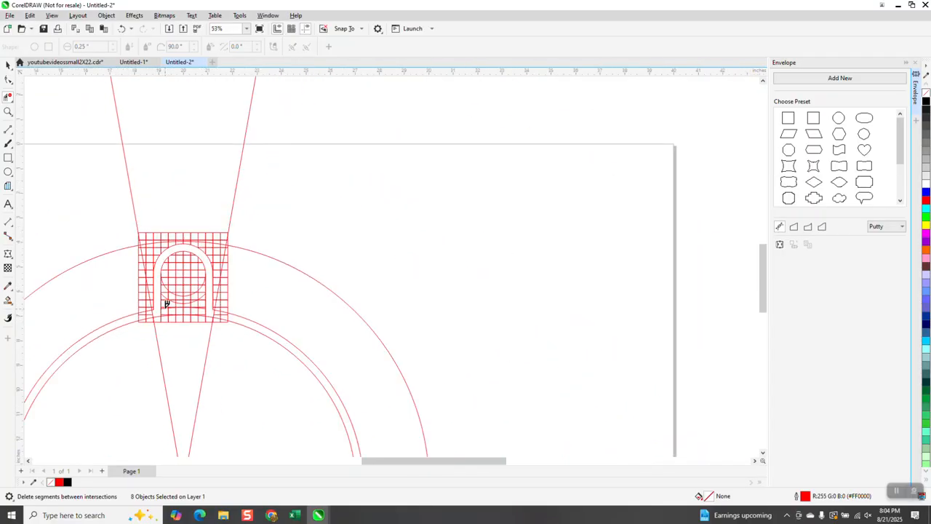
pyautogui.click(8, 64)
pyautogui.scroll(-1, 202, 190)
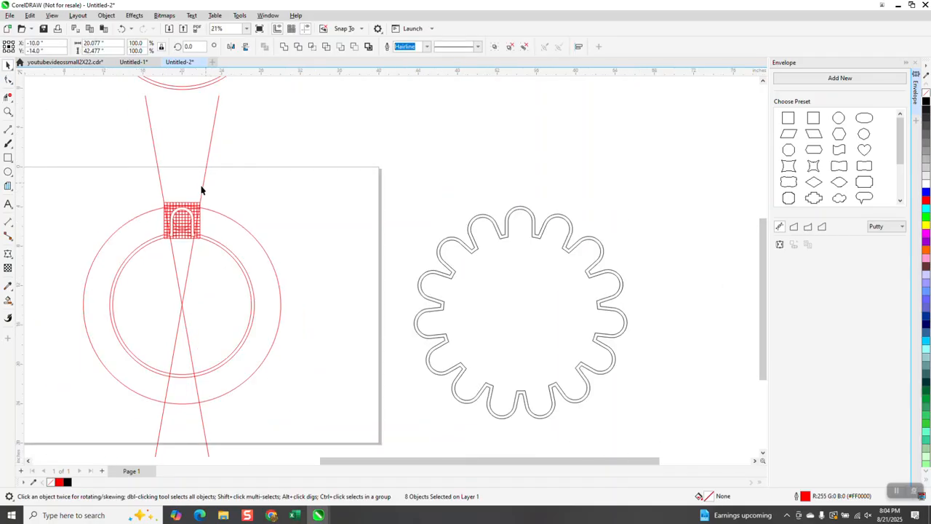
pyautogui.moveTo(90, 173)
pyautogui.mouseDown()
pyautogui.moveTo(204, 344)
pyautogui.moveTo(312, 393)
pyautogui.moveTo(323, 419)
pyautogui.mouseUp()
pyautogui.hotkey('ctrl', 'g')
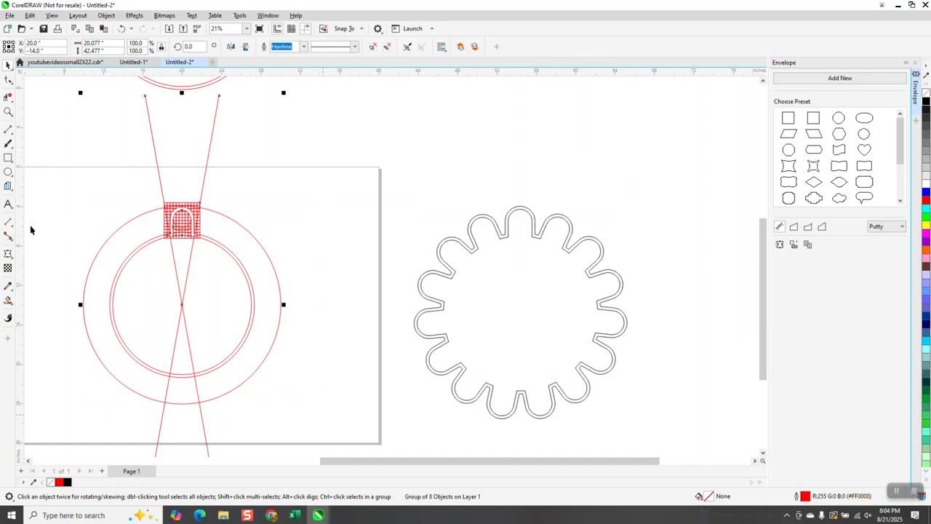
# Fill the cleared arch band between the radial lines with solid black and no outline using Smart Fill.
pyautogui.click(8, 111)
pyautogui.moveTo(166, 201); pyautogui.dragTo(216, 248)
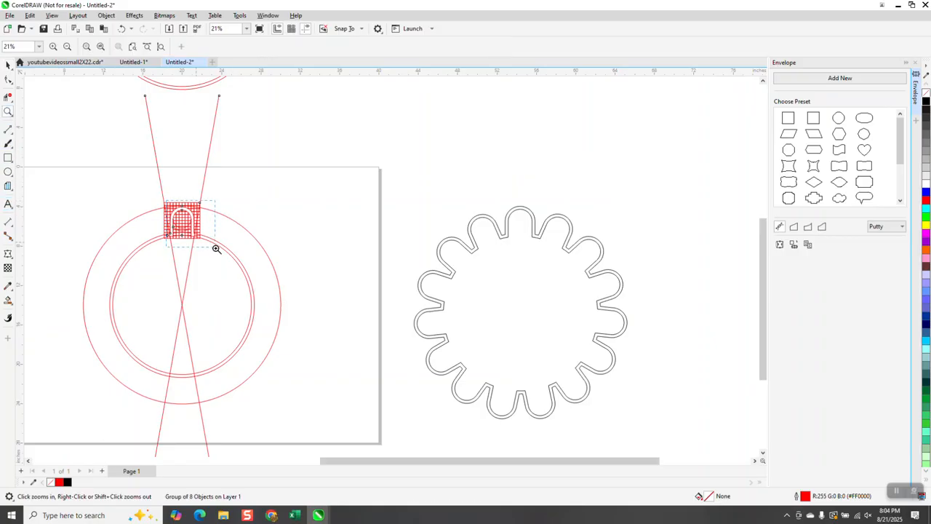
pyautogui.click(8, 300)
pyautogui.click(247, 212)
pyautogui.scroll(-2, 262, 185)
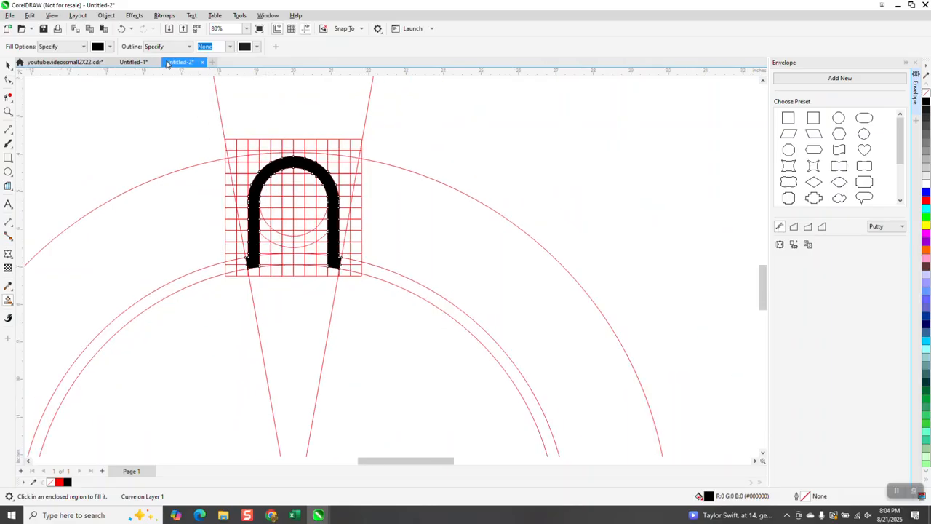
# Undo the last fill and delete the radial line and grid segments beside the left leg's base between the inner guide circles.
pyautogui.click(122, 29)
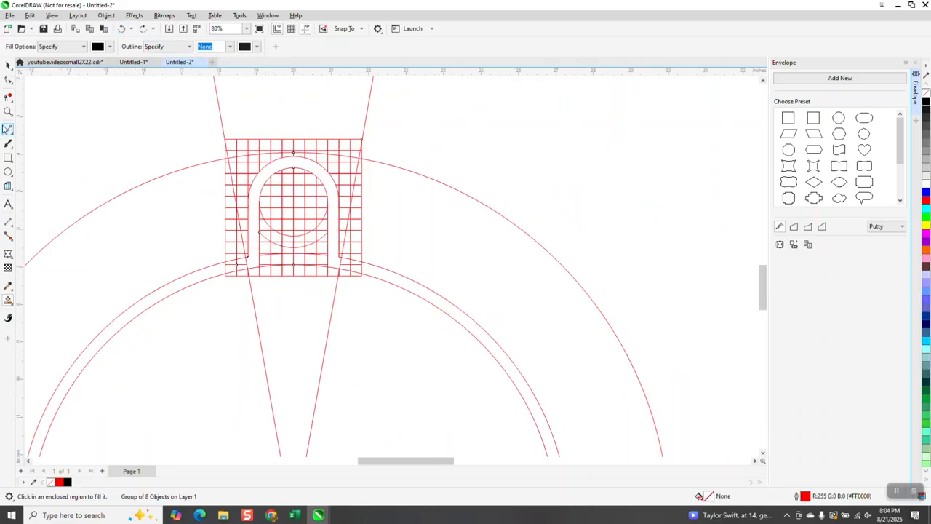
pyautogui.click(8, 111)
pyautogui.moveTo(211, 241); pyautogui.dragTo(268, 284)
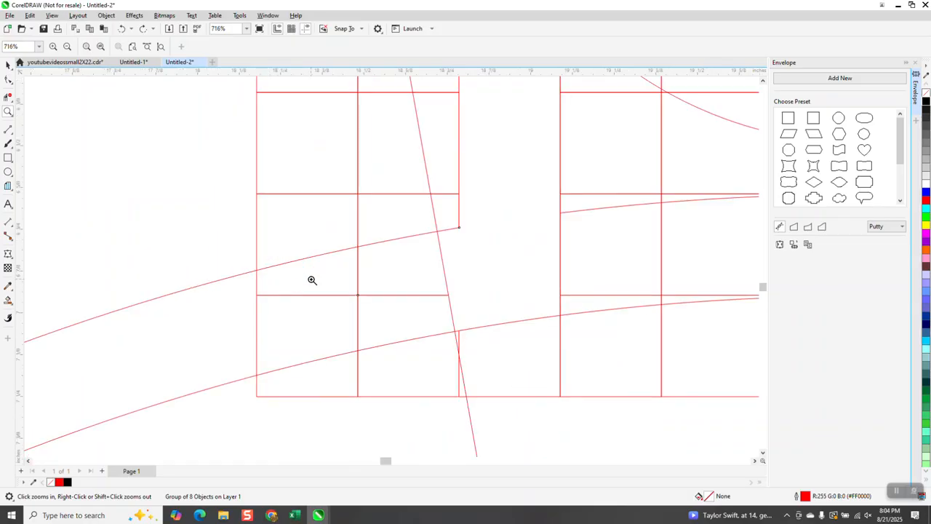
pyautogui.click(10, 98)
pyautogui.moveTo(390, 277); pyautogui.dragTo(465, 301)
pyautogui.scroll(-1, 378, 285)
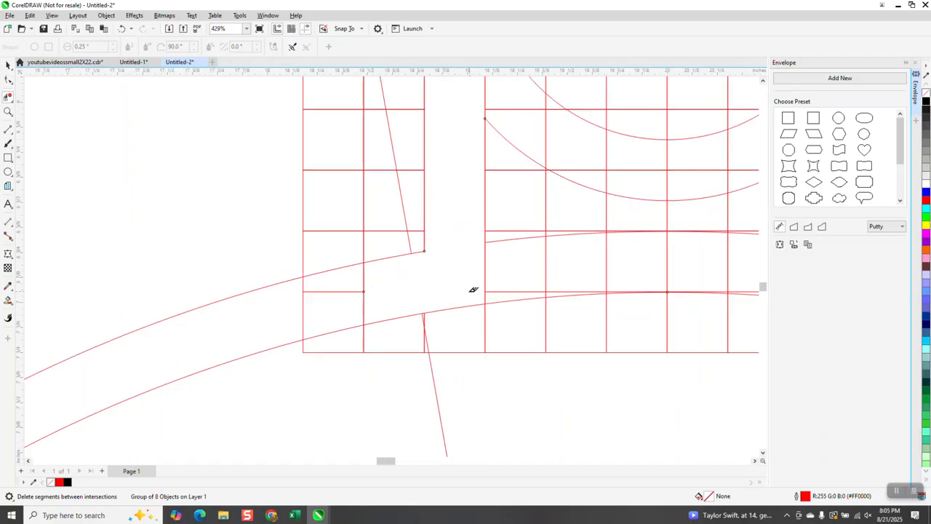
pyautogui.scroll(-1, 401, 295)
pyautogui.scroll(-1, 417, 290)
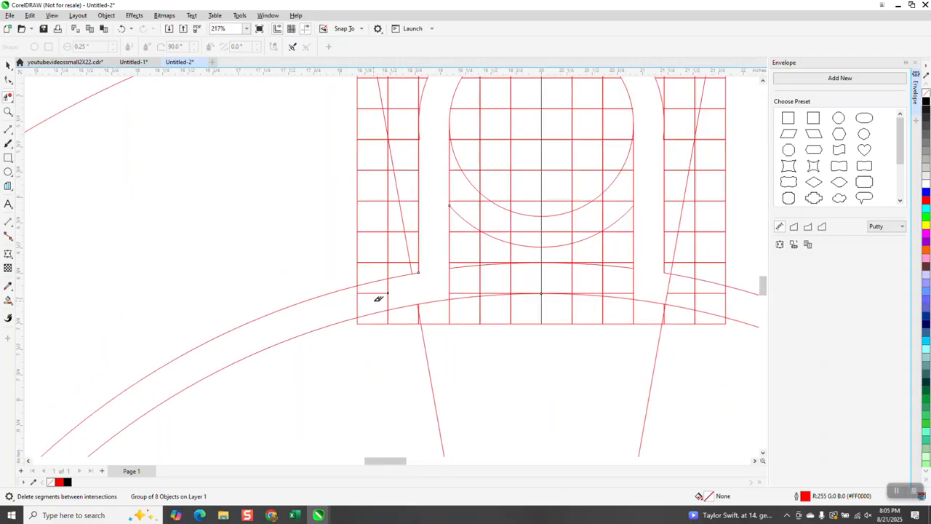
pyautogui.scroll(-1, 377, 298)
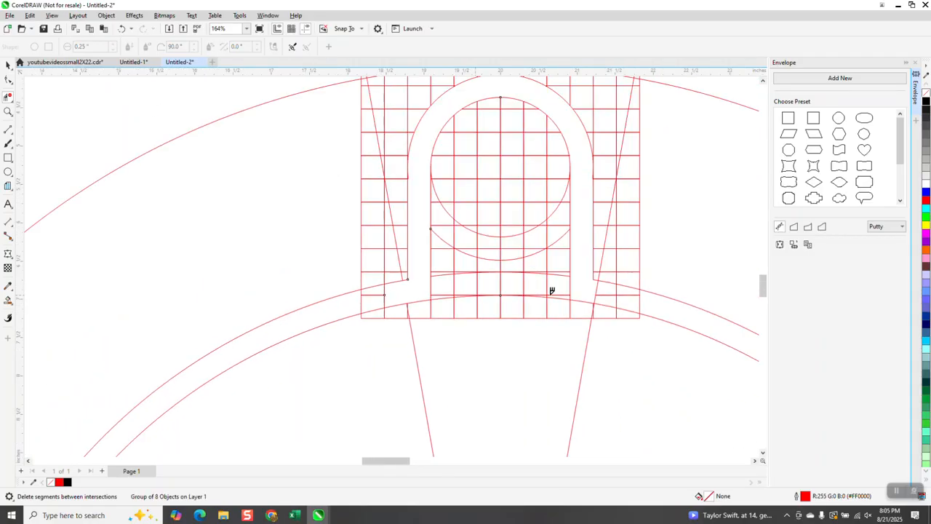
# Delete the remaining radial and grid segments between the inner guide circles on both sides, out to the grid's outer edges.
pyautogui.click(599, 291)
pyautogui.click(384, 290)
pyautogui.click(384, 290)
pyautogui.scroll(-3, 403, 294)
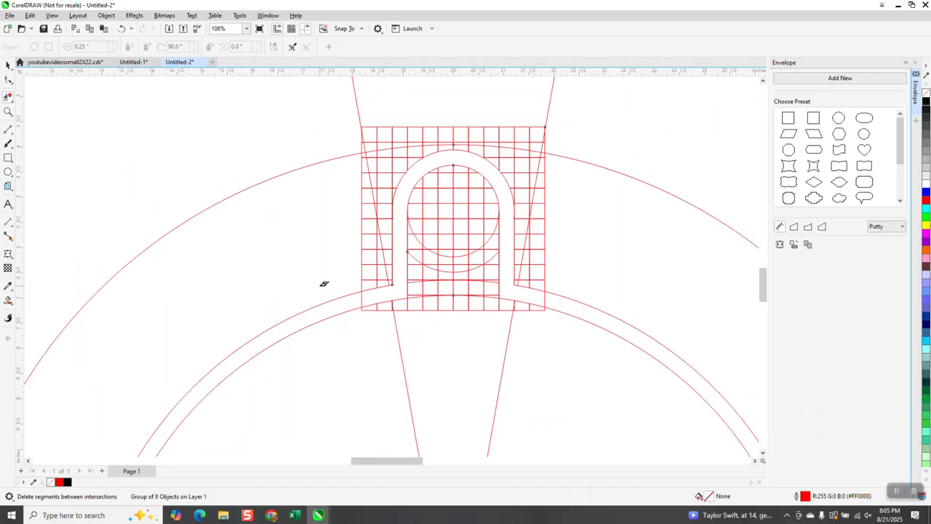
# Smart Fill the extended arch band with solid black and no outline, and nudge the filled shape 10 inches left.
pyautogui.click(12, 304)
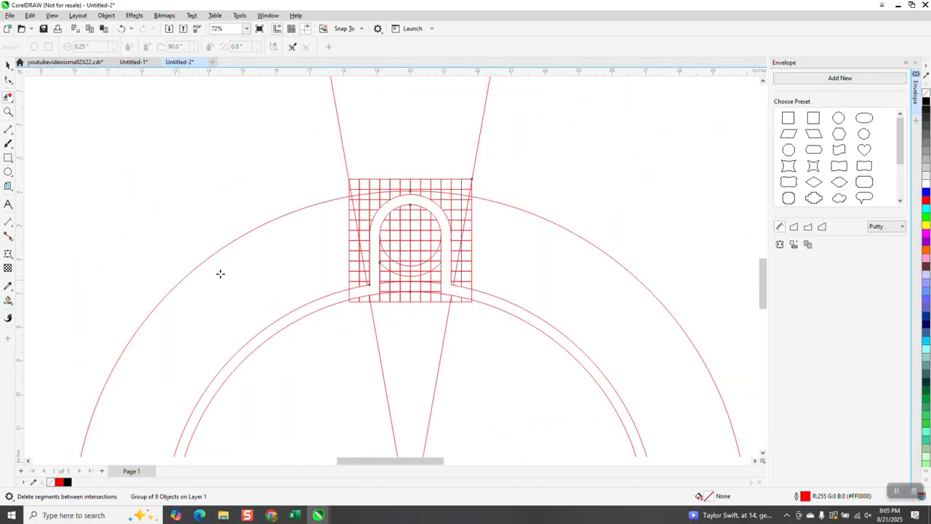
pyautogui.click(395, 206)
pyautogui.press('Left')
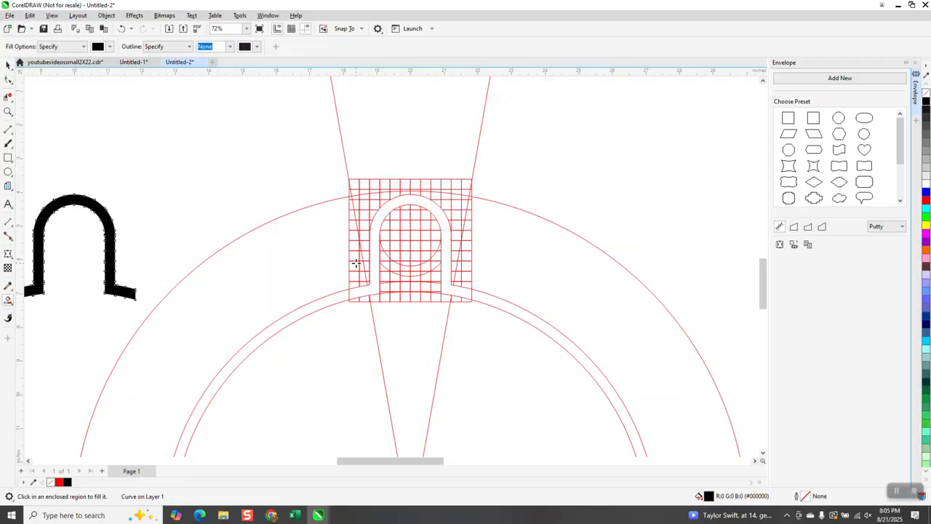
# Move the group of trimmed circles, grid and radial lines right off the page to X 80 inches.
pyautogui.scroll(-1, 356, 263)
pyautogui.scroll(-1, 373, 216)
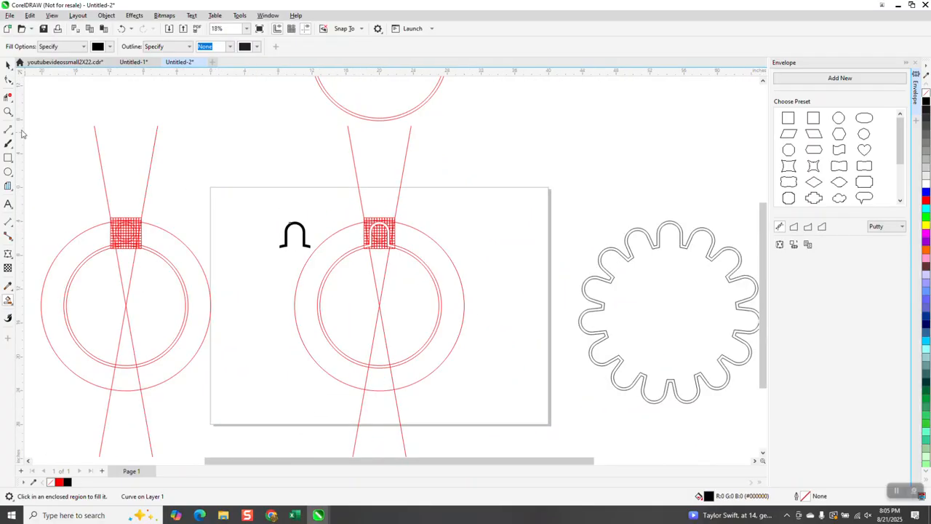
pyautogui.click(8, 65)
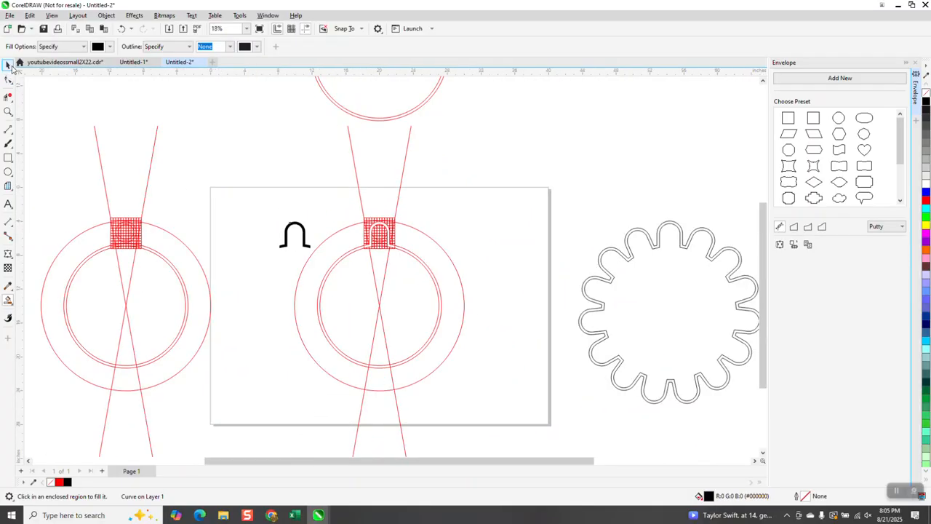
pyautogui.click(378, 245)
pyautogui.press('Right')
pyautogui.press('Right')
pyautogui.press('Right')
pyautogui.press('Right')
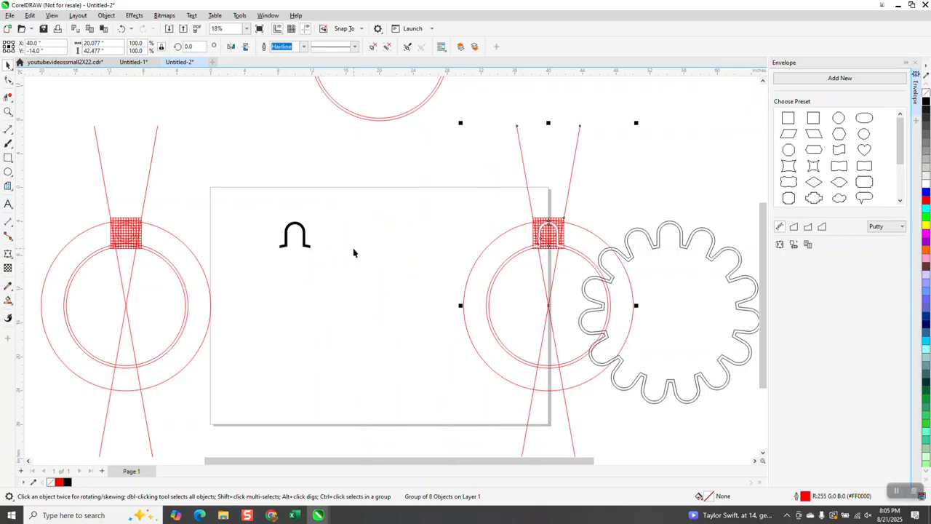
pyautogui.press('Right')
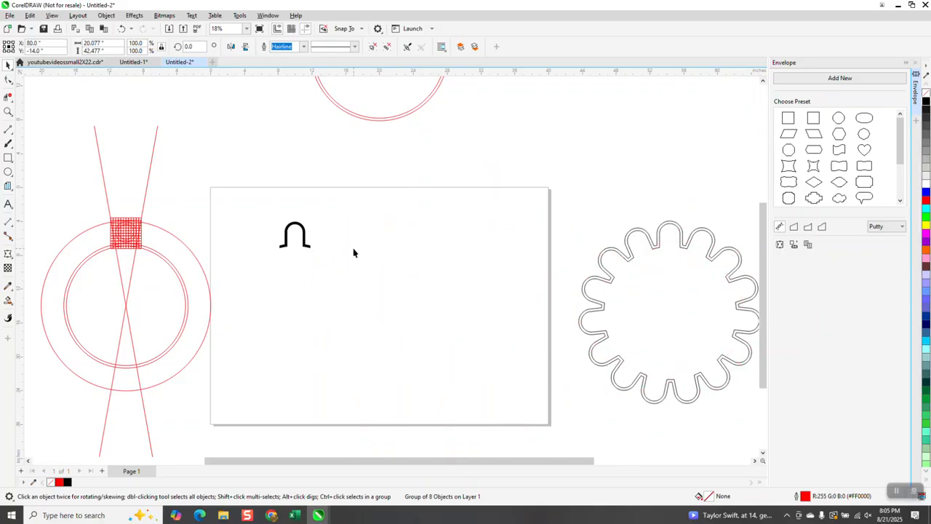
# Nudge the black arch right to X 20 inches and change it to a black hairline outline with no fill.
pyautogui.click(306, 242)
pyautogui.press('Right')
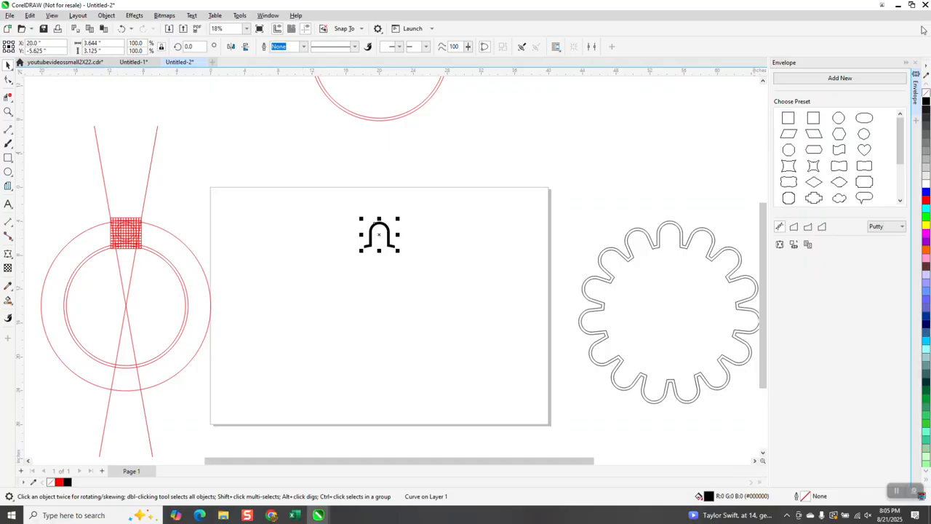
pyautogui.click(915, 64)
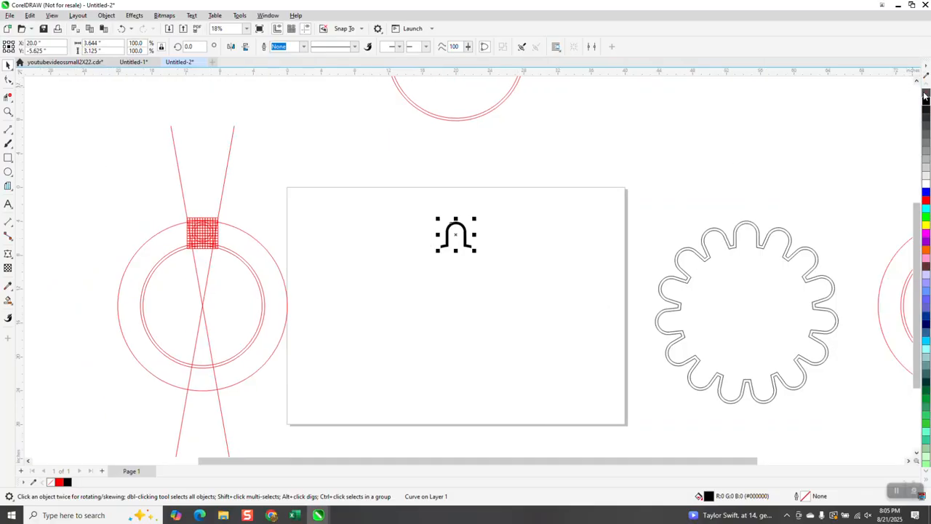
pyautogui.rightClick(926, 101)
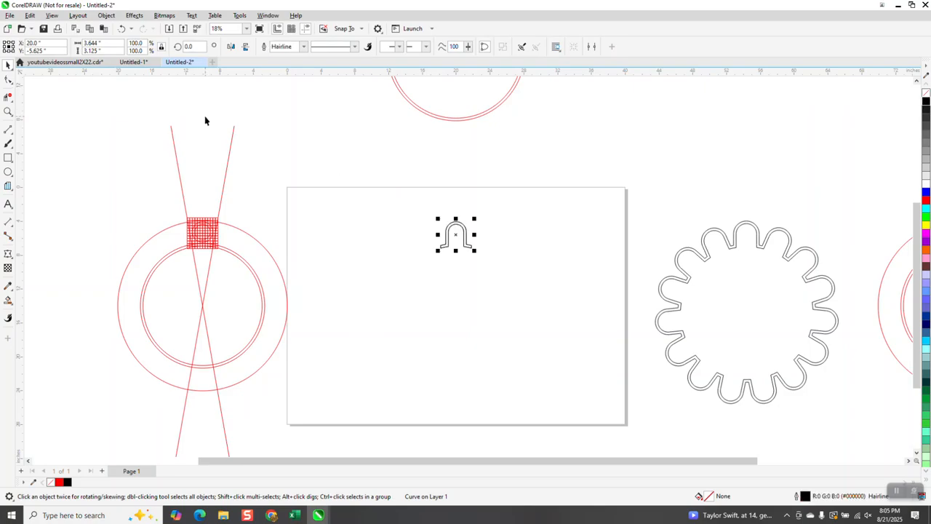
# Select the outlined arch and place its rotation centre at the page centre.
pyautogui.press('z')
pyautogui.moveTo(370, 188); pyautogui.dragTo(559, 379)
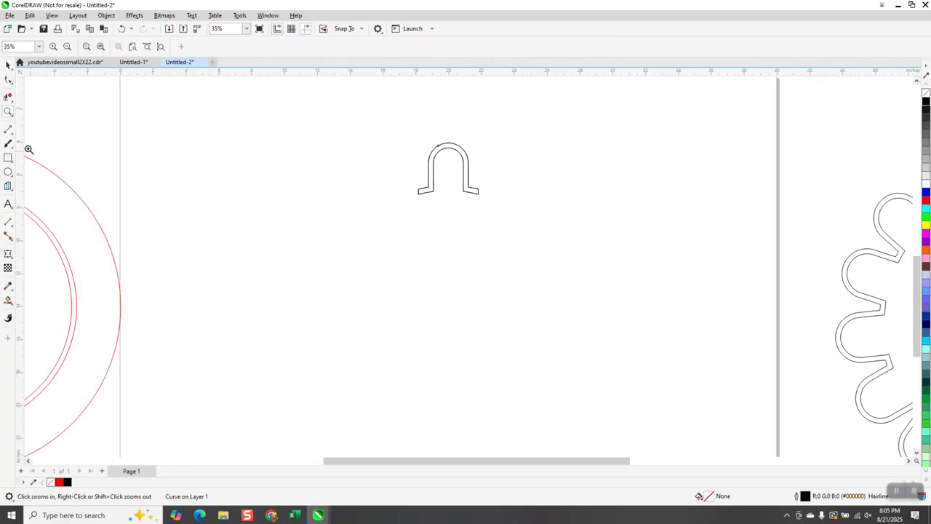
pyautogui.click(9, 66)
pyautogui.click(445, 168)
# Rotate a copy of the arch by 24 degrees about the page centre and inspect where the two bases overlap.
pyautogui.moveTo(482, 137); pyautogui.dragTo(412, 147)
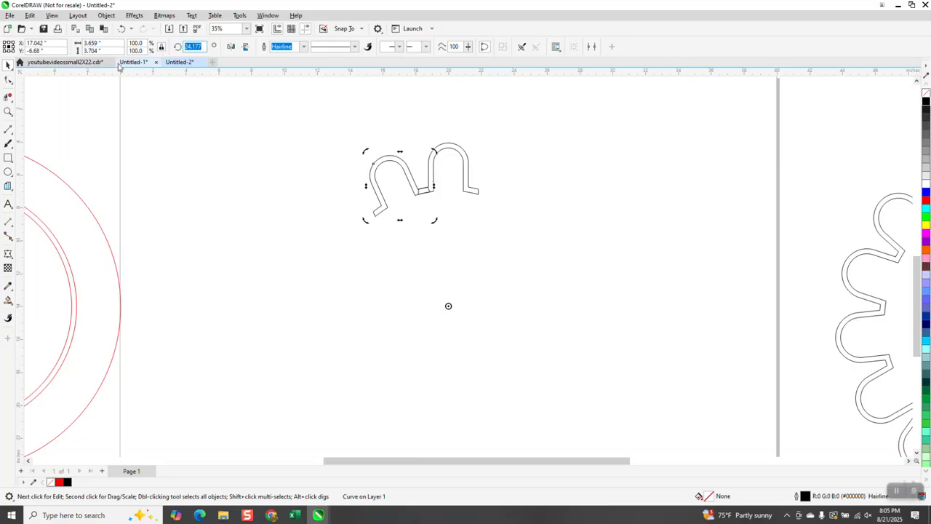
pyautogui.write('24')
pyautogui.press('Return')
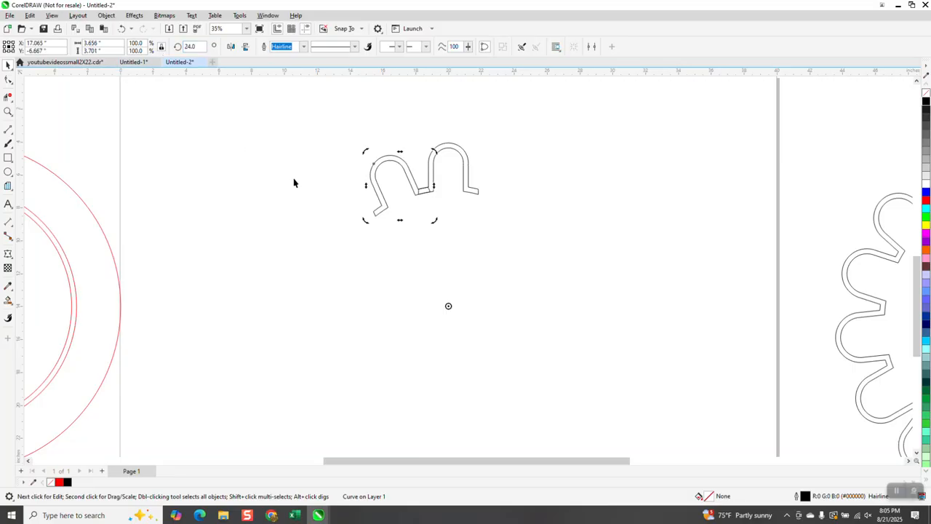
pyautogui.click(8, 111)
pyautogui.moveTo(371, 170); pyautogui.dragTo(478, 225)
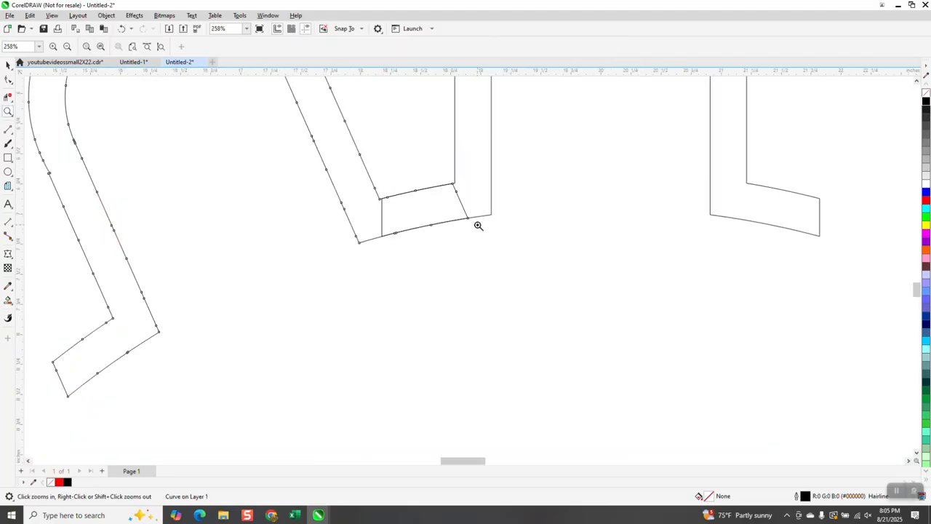
pyautogui.scroll(-5, 448, 229)
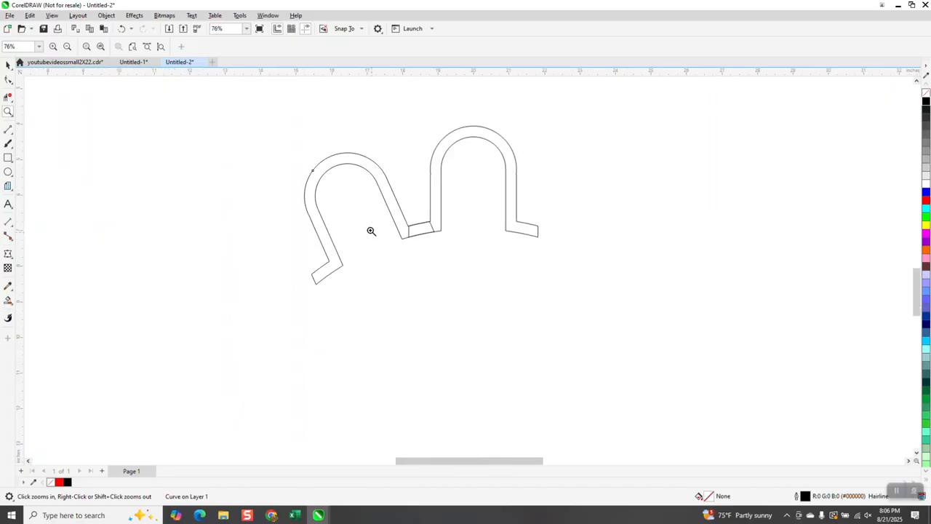
# Undo the rotated copy's last angle change and delete the copy.
pyautogui.click(122, 29)
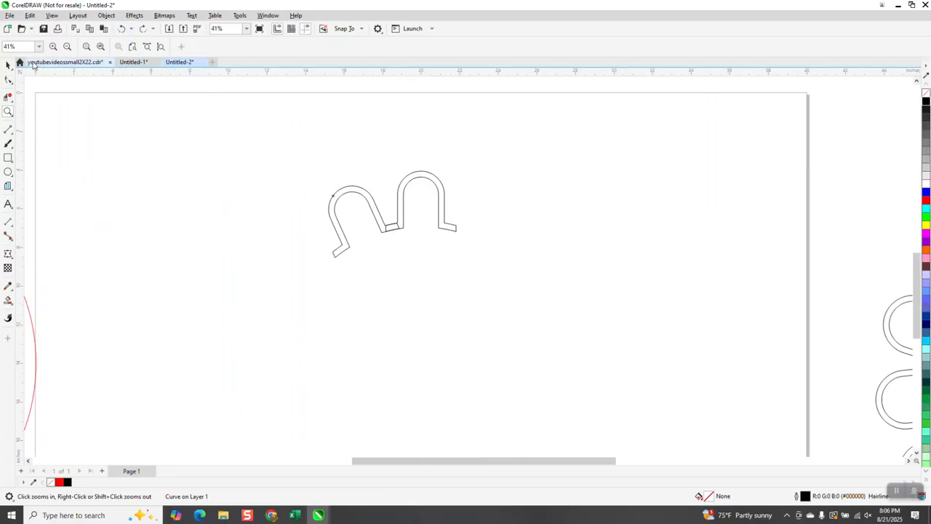
pyautogui.click(10, 68)
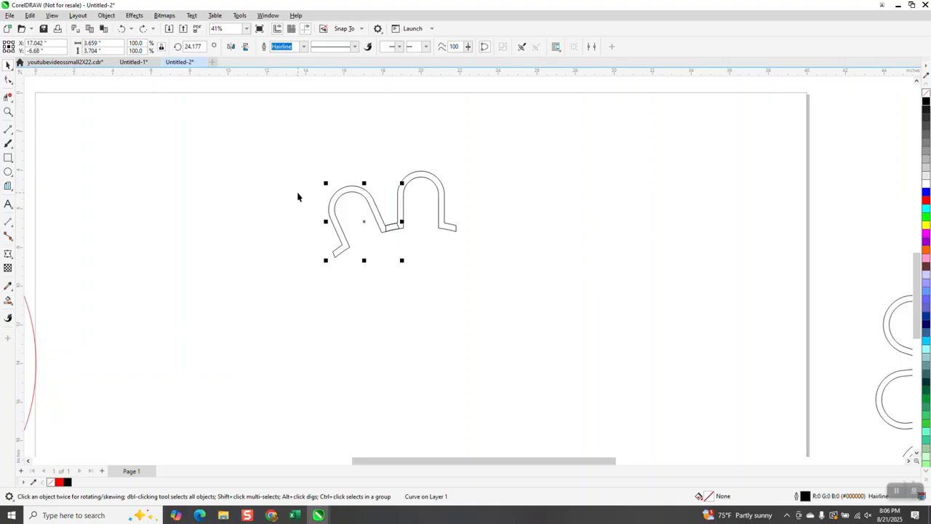
pyautogui.press('Delete')
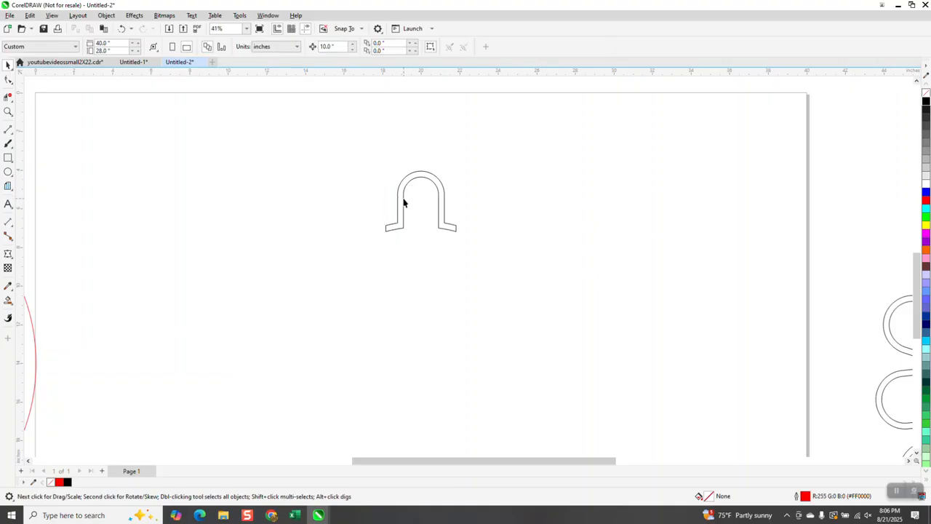
# Create 14 rotated copies of the arch at 24-degree steps around X 20, Y -14 inches with the Transform docker.
pyautogui.click(404, 203)
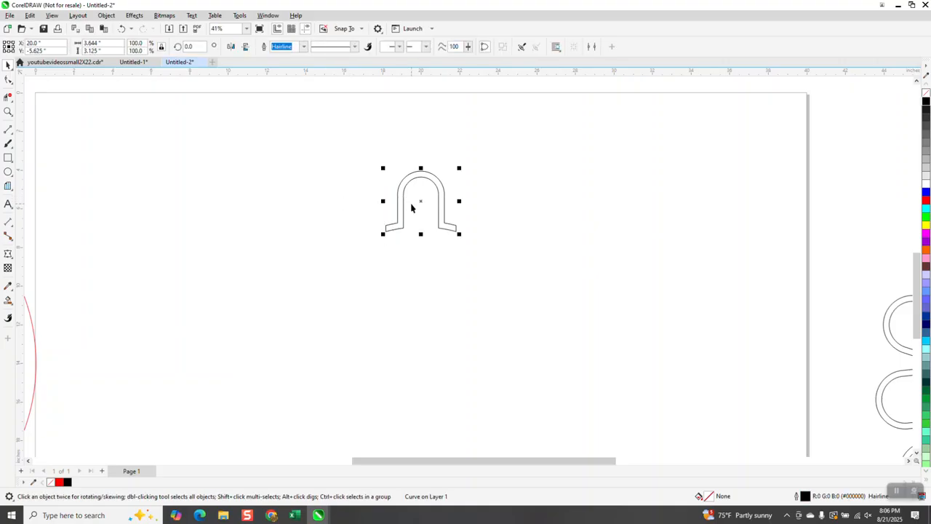
pyautogui.click(419, 198)
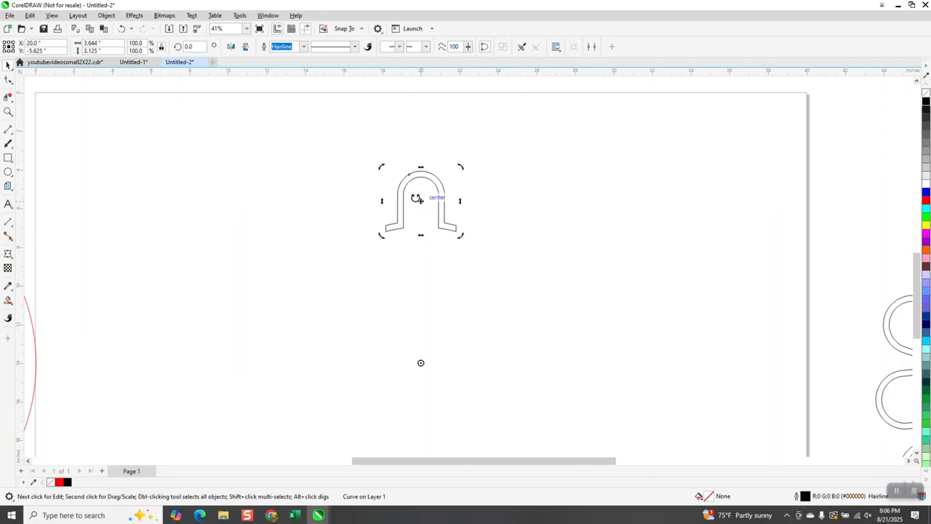
pyautogui.click(269, 18)
pyautogui.moveTo(323, 157)
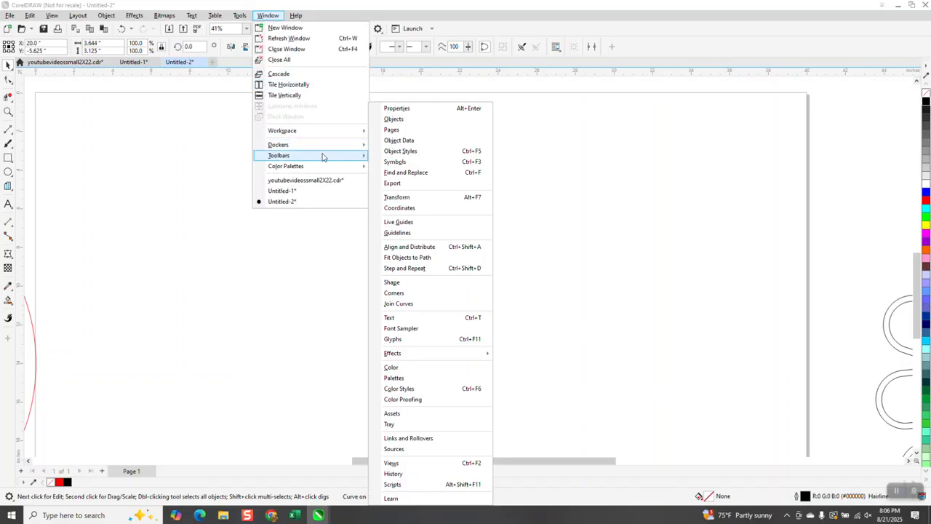
pyautogui.click(404, 198)
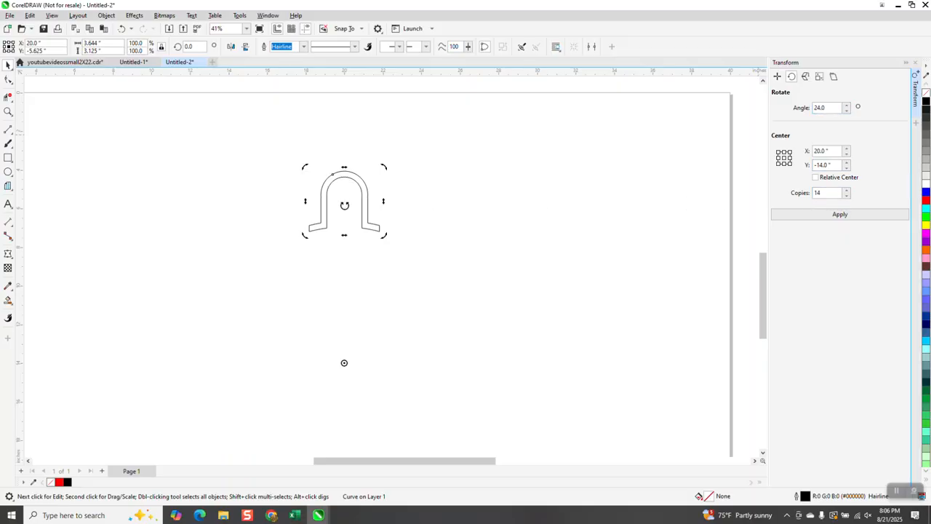
pyautogui.click(840, 214)
pyautogui.scroll(-3, 316, 171)
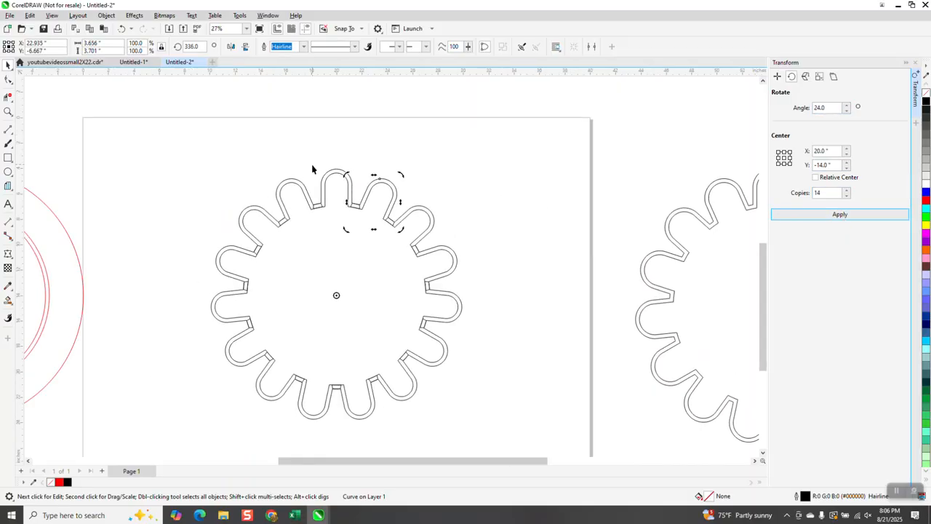
# Weld all the arches on the page into a single ring and give it a red fill with no outline.
pyautogui.moveTo(196, 157); pyautogui.dragTo(492, 355)
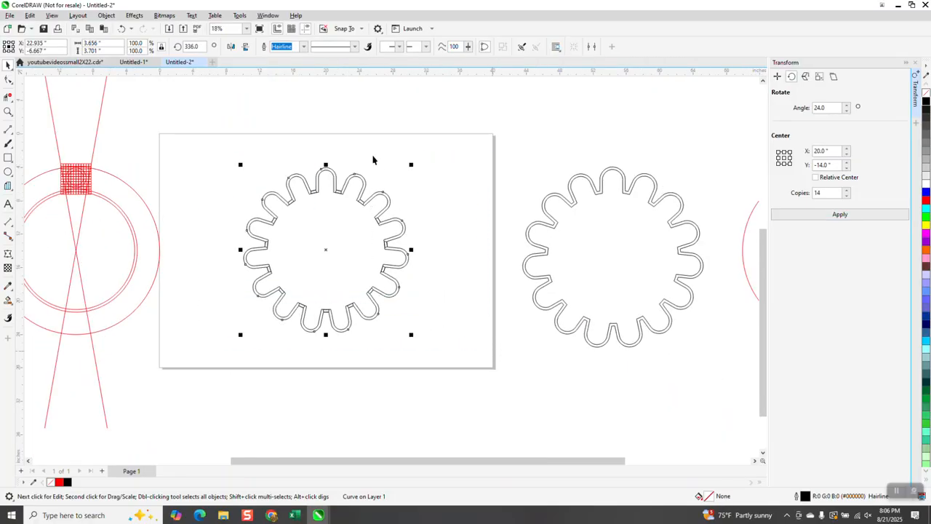
pyautogui.click(284, 47)
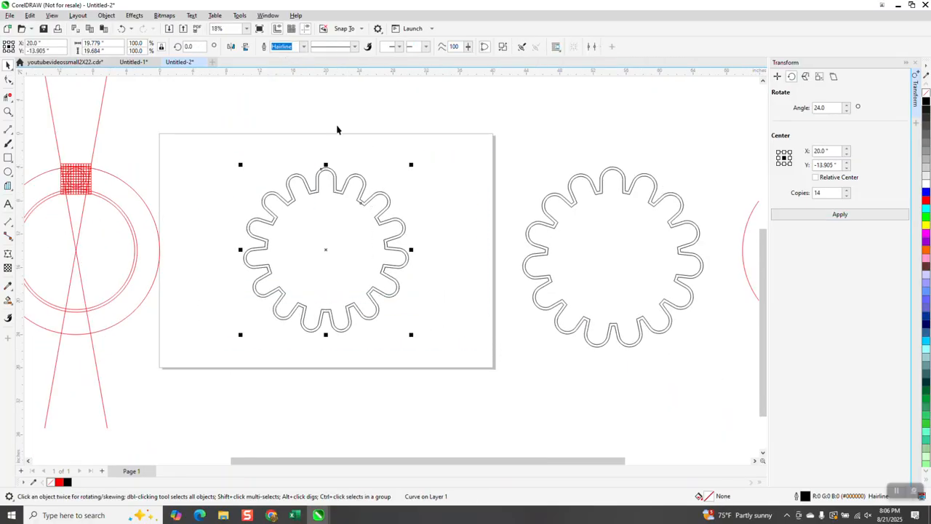
pyautogui.click(926, 202)
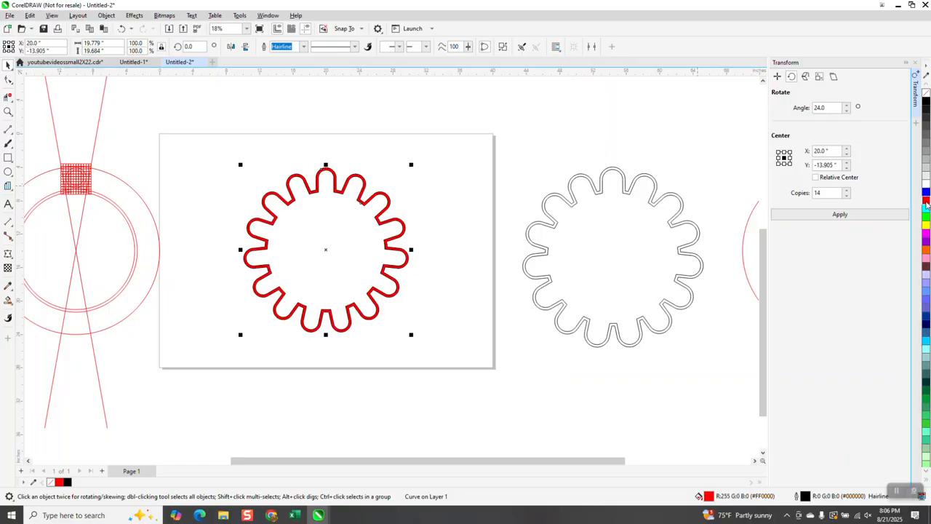
pyautogui.rightClick(927, 93)
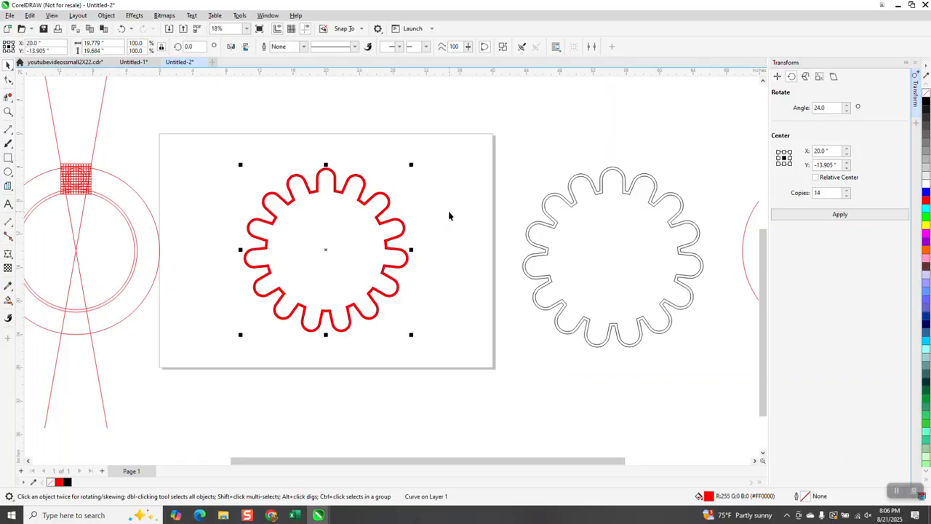
# Move the red ring over the outlined ring beside the page to compare them.
pyautogui.scroll(-1, 393, 214)
pyautogui.moveTo(384, 211); pyautogui.dragTo(626, 125)
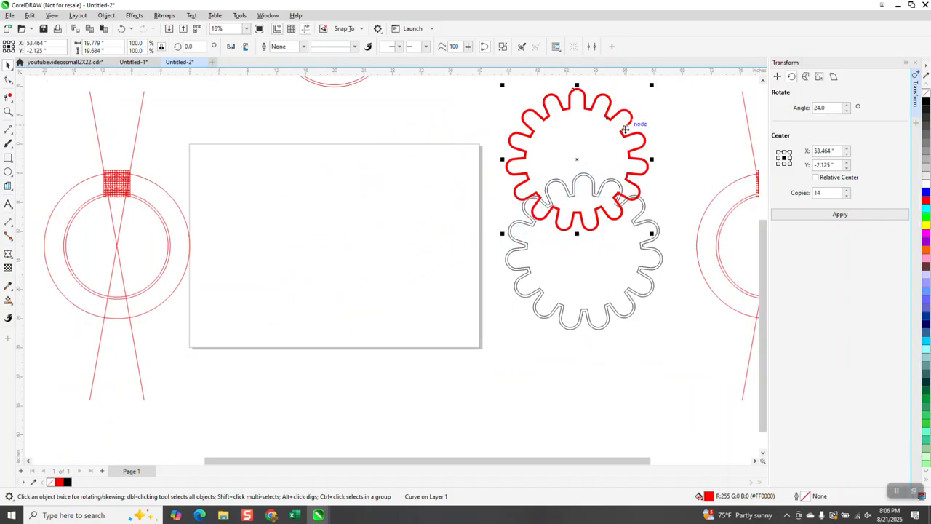
pyautogui.scroll(-4, 359, 216)
# Move the red ring back and centre it on the page at X 20, Y -14 inches.
pyautogui.moveTo(463, 194); pyautogui.dragTo(350, 238)
pyautogui.moveTo(357, 238); pyautogui.dragTo(347, 234)
pyautogui.press('z')
pyautogui.moveTo(257, 169); pyautogui.dragTo(452, 292)
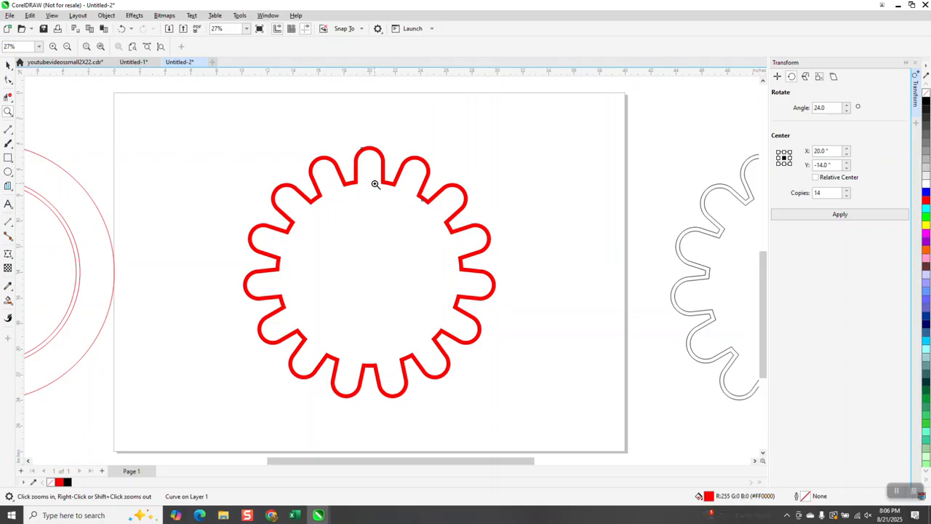
pyautogui.scroll(-2, 376, 184)
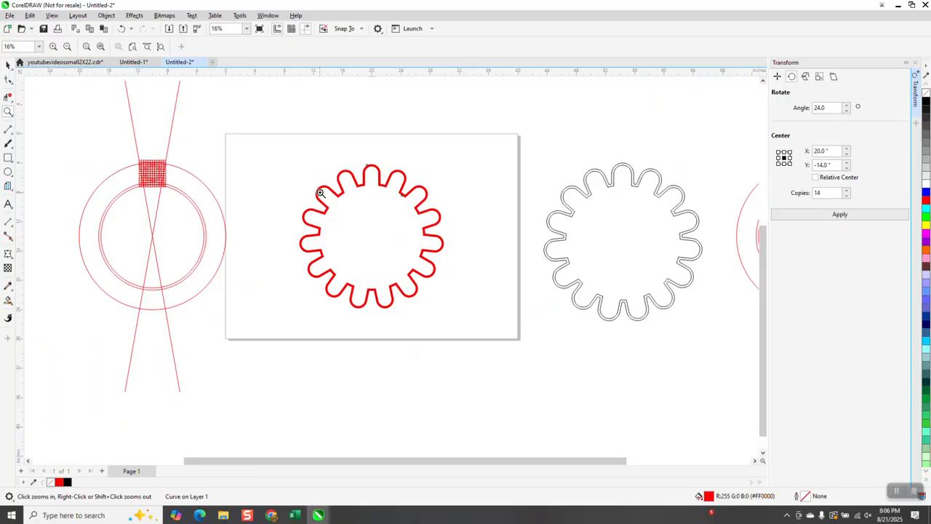
# Delete the grid and circle segments inside the trimmed arch at the far guide set to open a stepped, one-cell-wide channel joining both legs.
pyautogui.moveTo(115, 146); pyautogui.dragTo(201, 200)
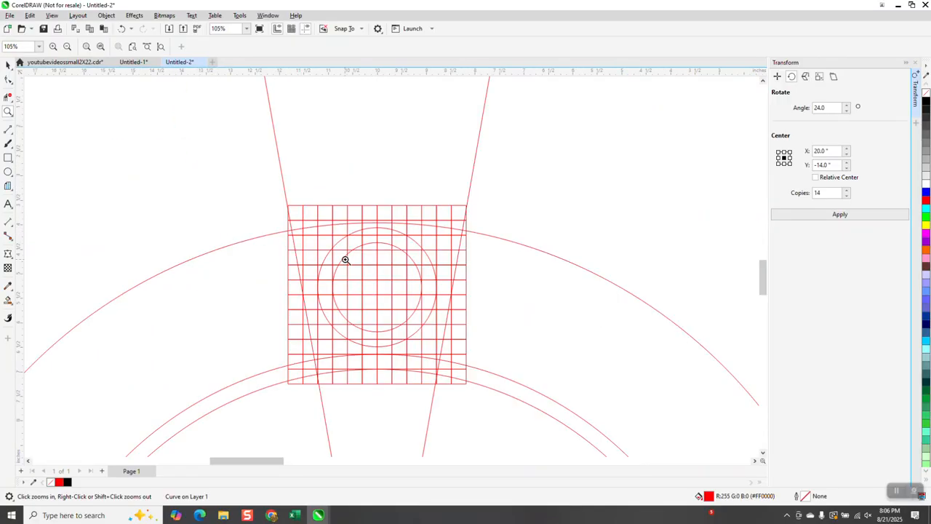
pyautogui.scroll(-9, 279, 256)
pyautogui.moveTo(593, 237); pyautogui.dragTo(660, 298)
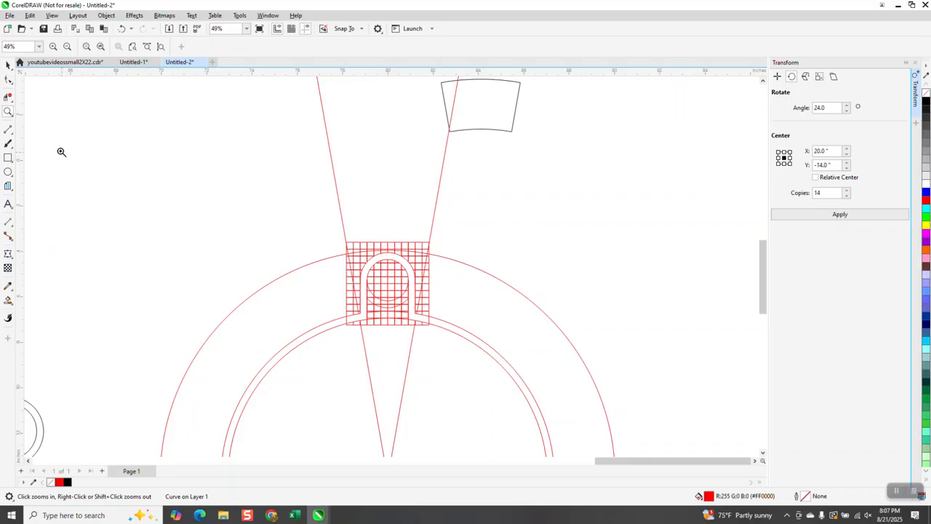
pyautogui.moveTo(319, 219); pyautogui.dragTo(453, 324)
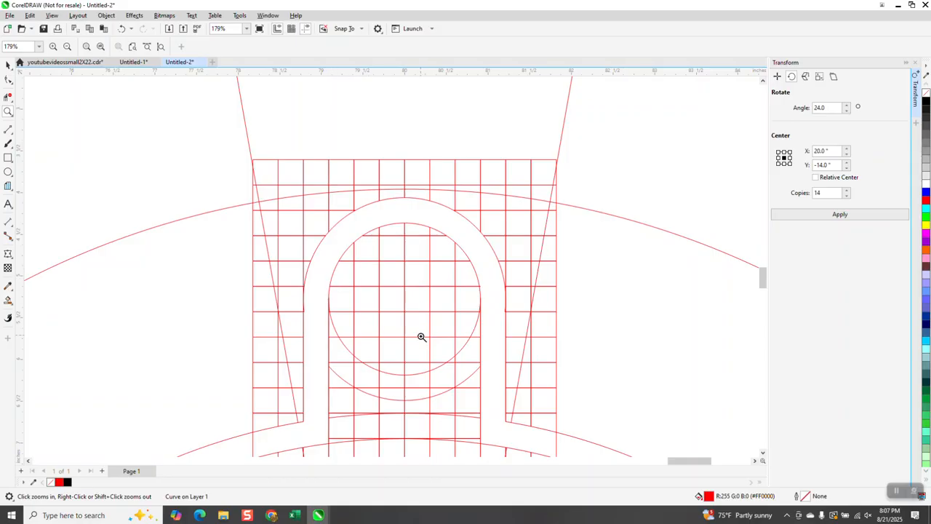
pyautogui.click(8, 96)
pyautogui.moveTo(330, 272); pyautogui.dragTo(494, 327)
pyautogui.scroll(-2, 461, 308)
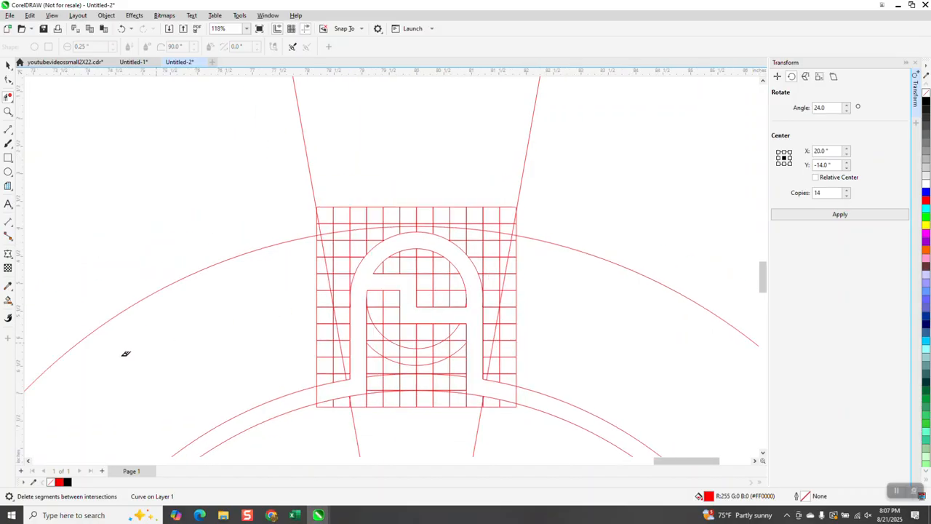
# Fill the connected arch and stepped channel region with black and no outline using Smart Fill.
pyautogui.click(8, 299)
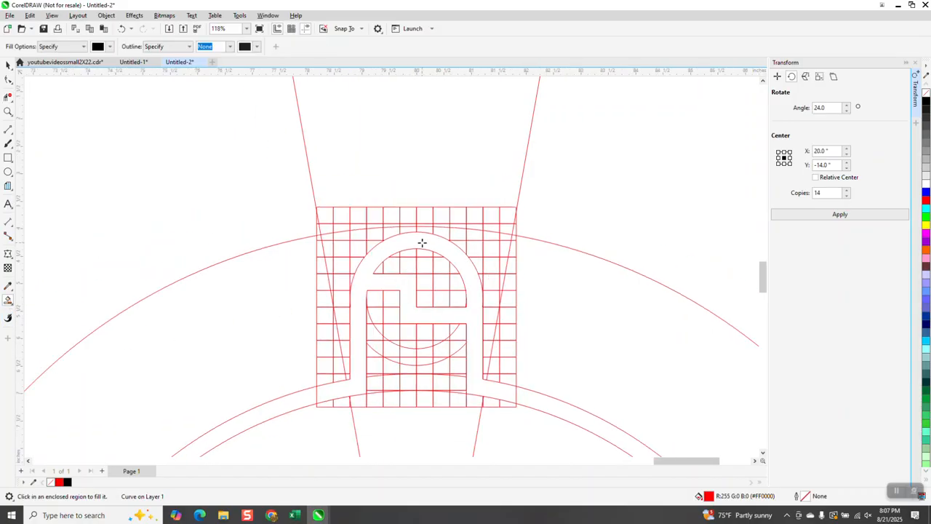
pyautogui.click(422, 242)
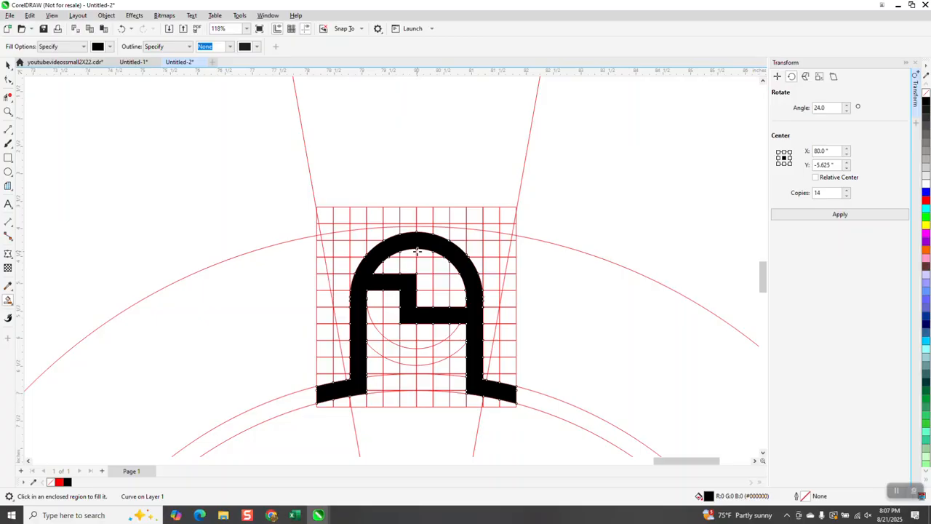
pyautogui.scroll(-6, 424, 253)
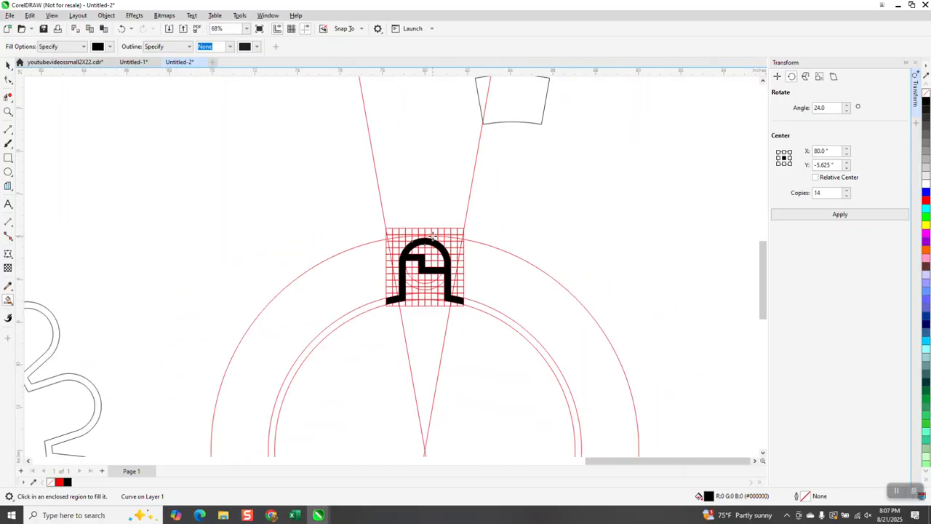
pyautogui.scroll(-5, 425, 253)
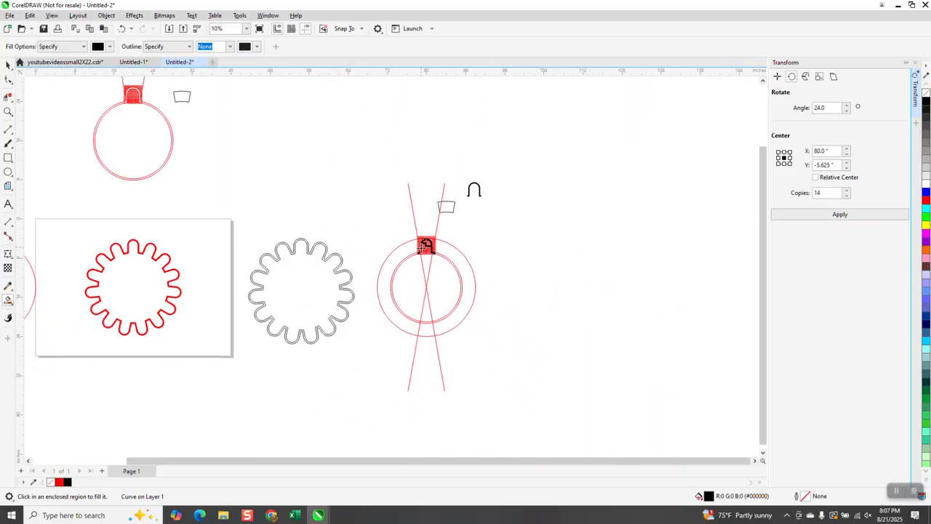
pyautogui.scroll(-1, 423, 246)
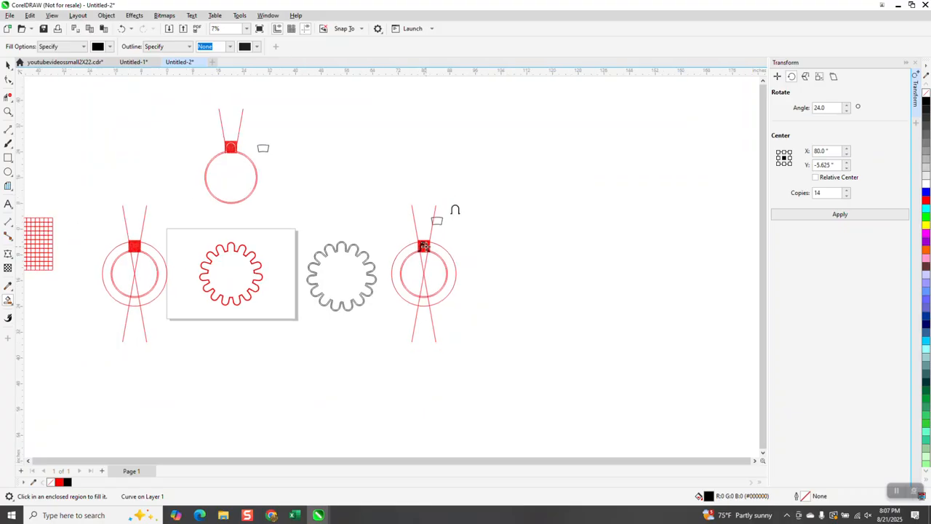